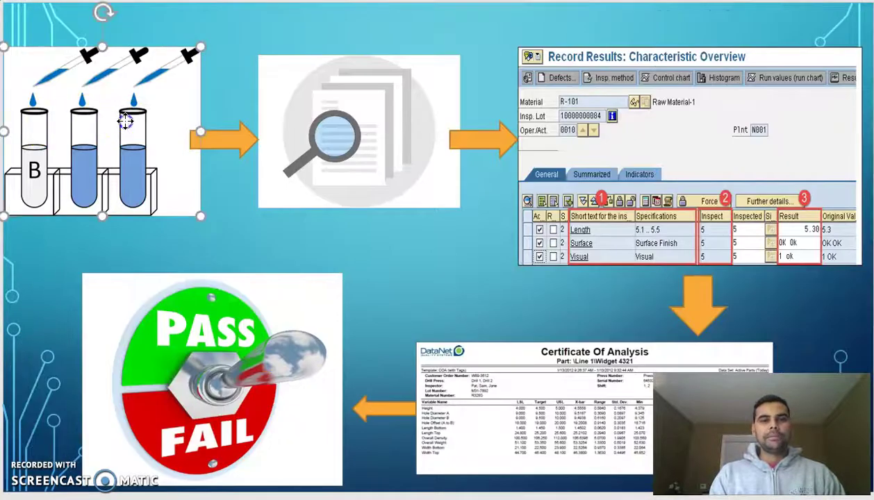
left_click(55, 254)
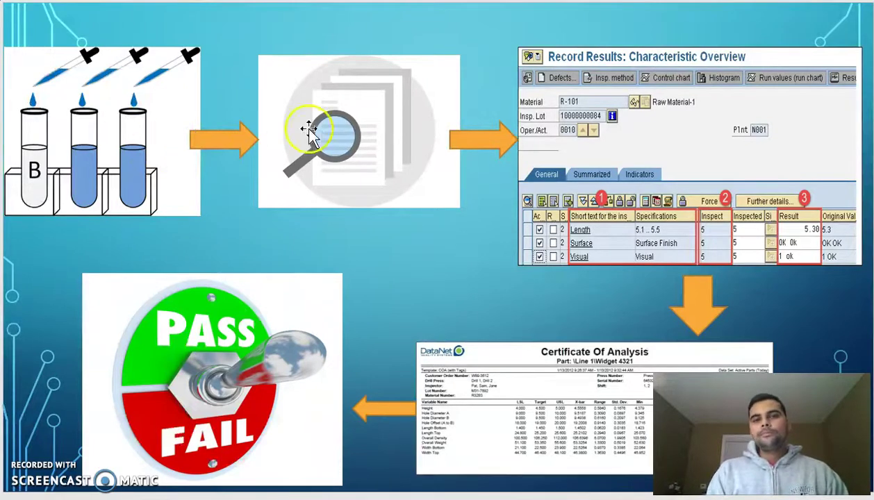
left_click(368, 150)
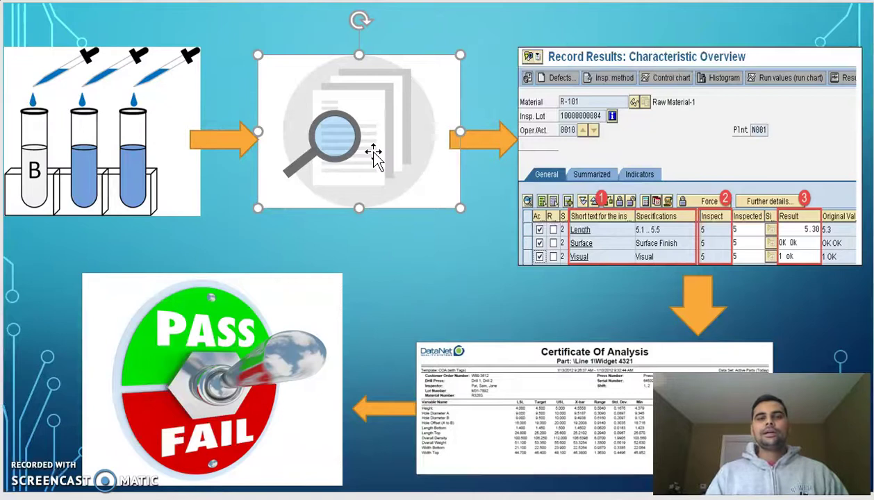
left_click(341, 282)
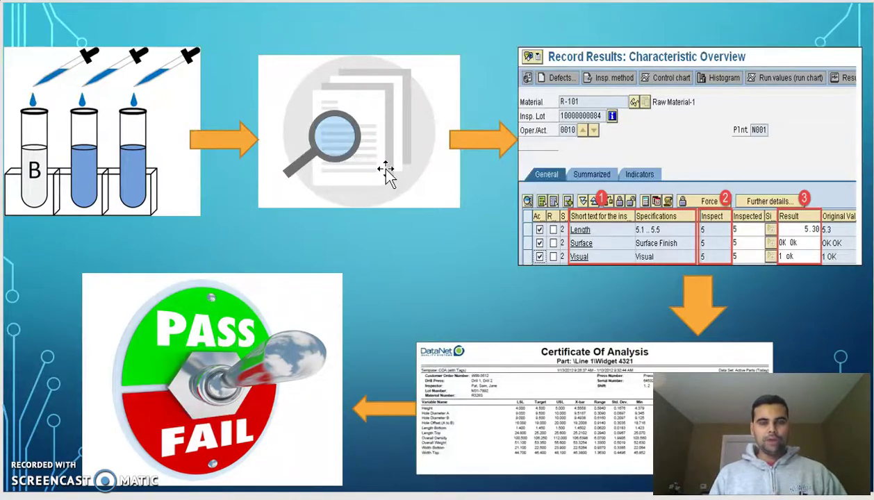
left_click(386, 171)
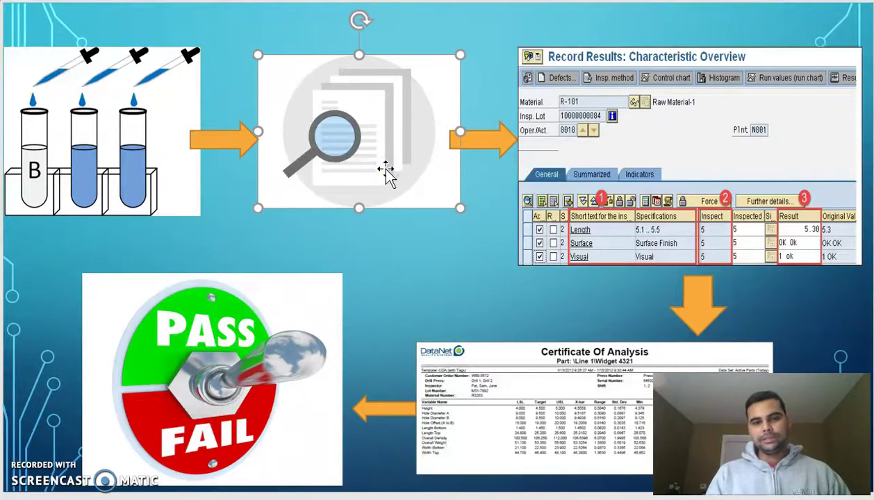
left_click(707, 128)
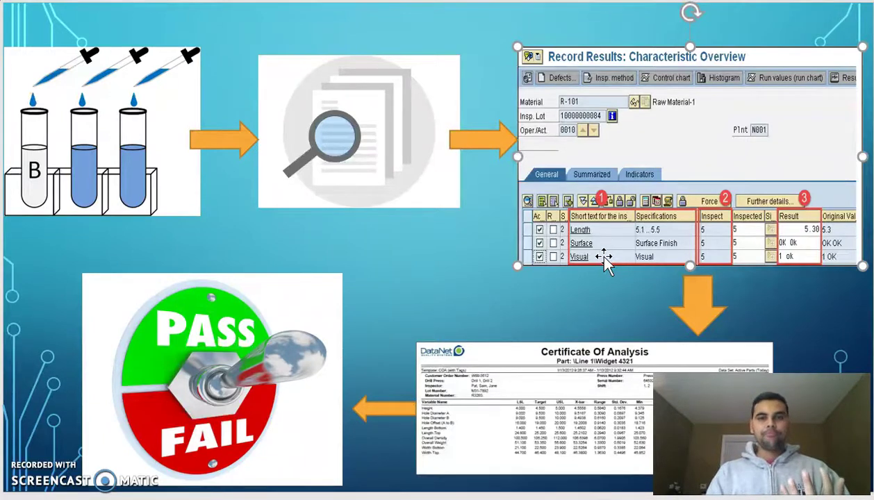
left_click(357, 146)
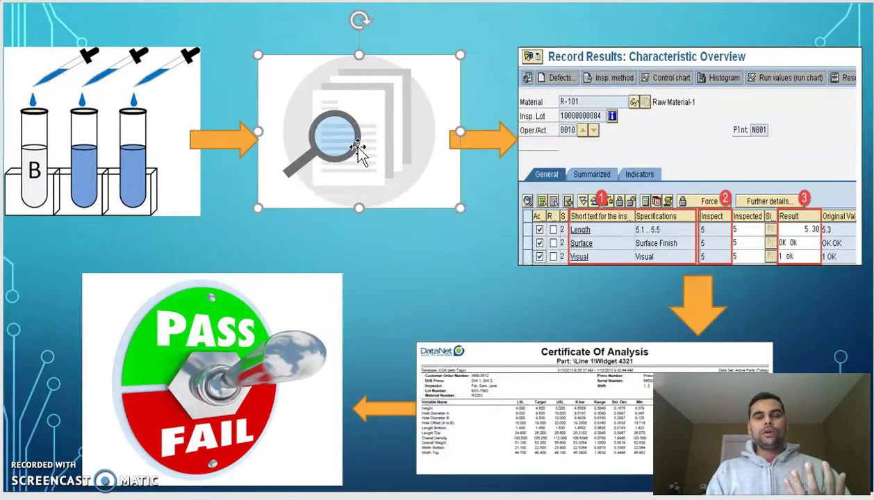
left_click(383, 167)
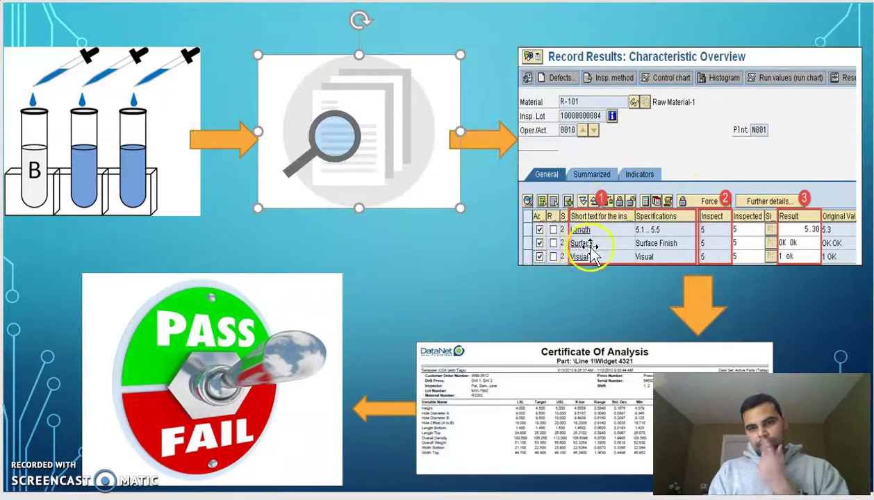
left_click(582, 241)
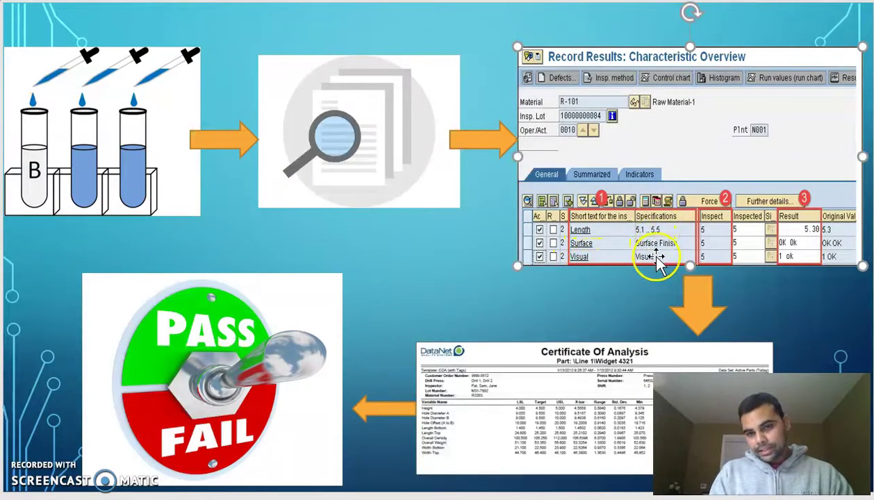
left_click(369, 155)
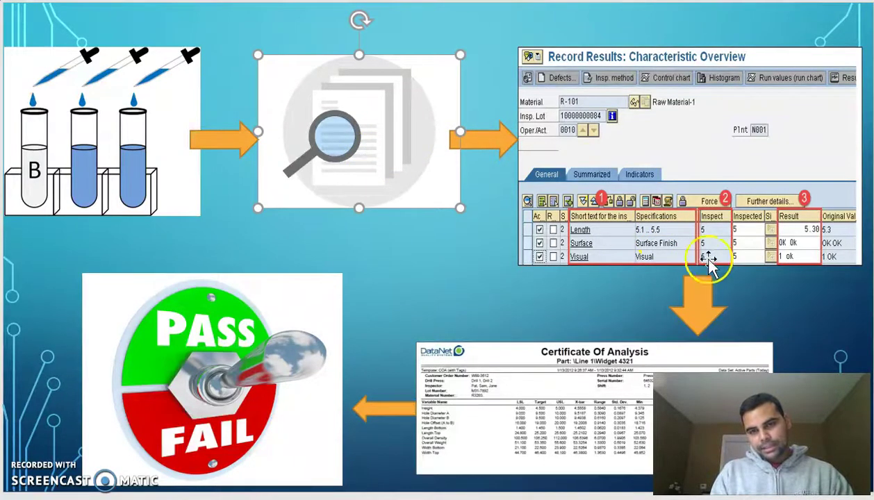
left_click(649, 244)
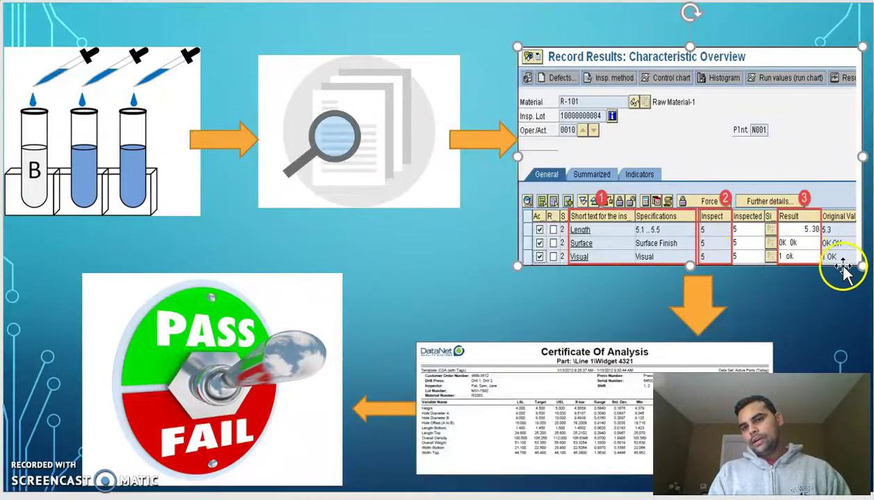
left_click(774, 296)
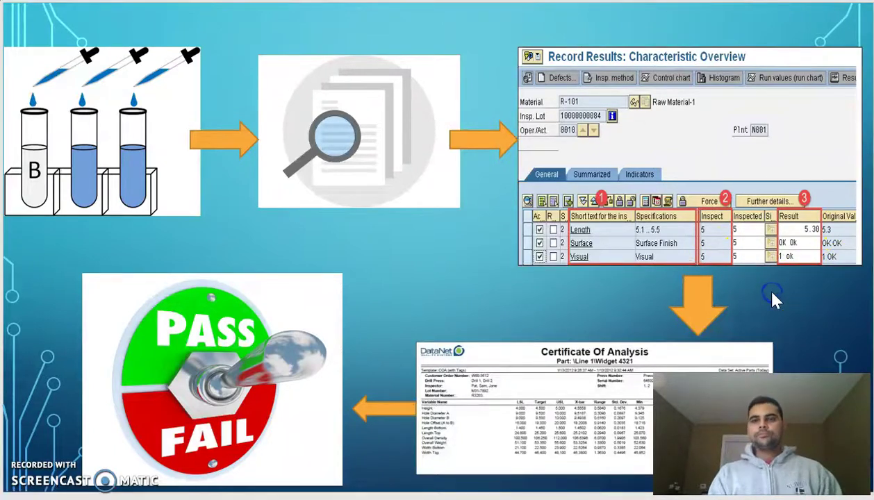
left_click(688, 118)
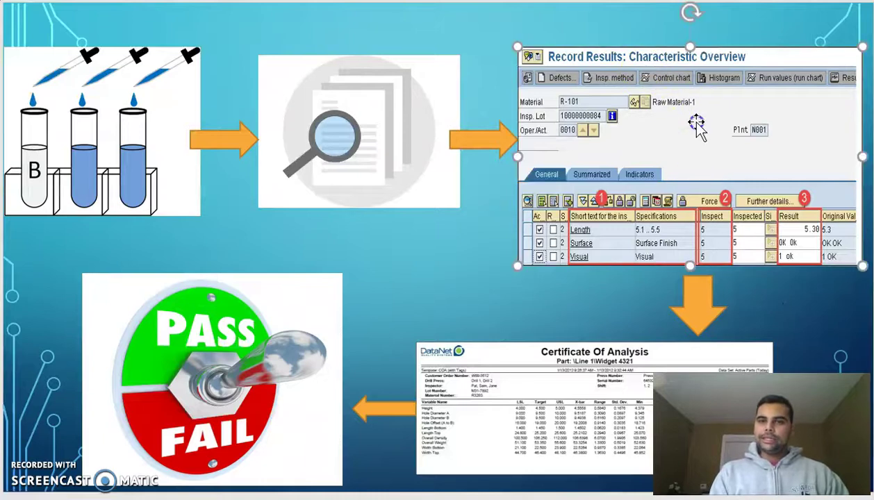
left_click(494, 313)
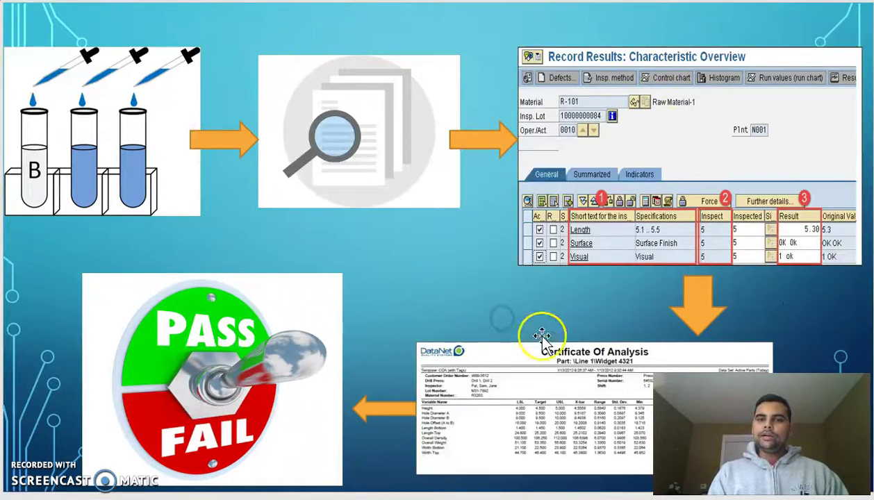
right_click(606, 384)
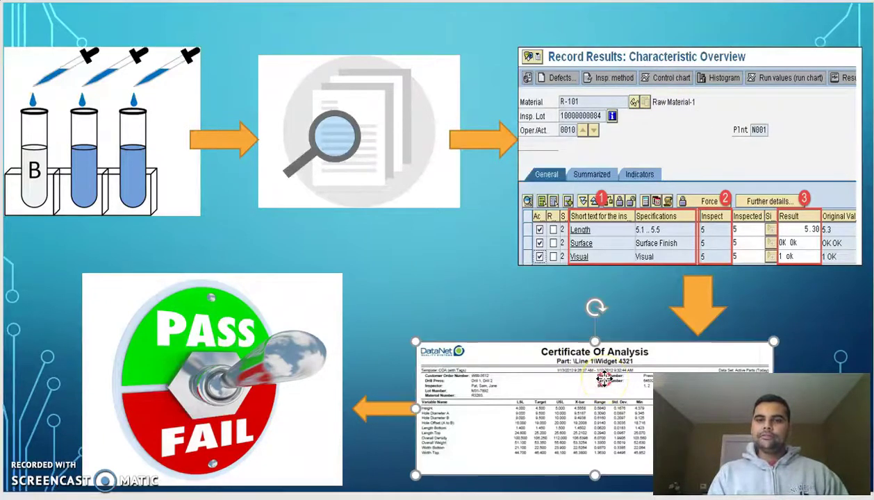
left_click(463, 295)
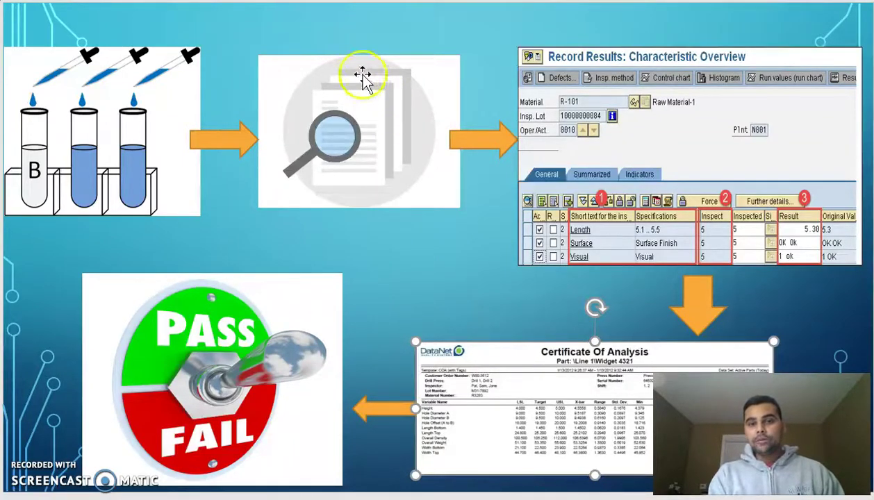
left_click(353, 125)
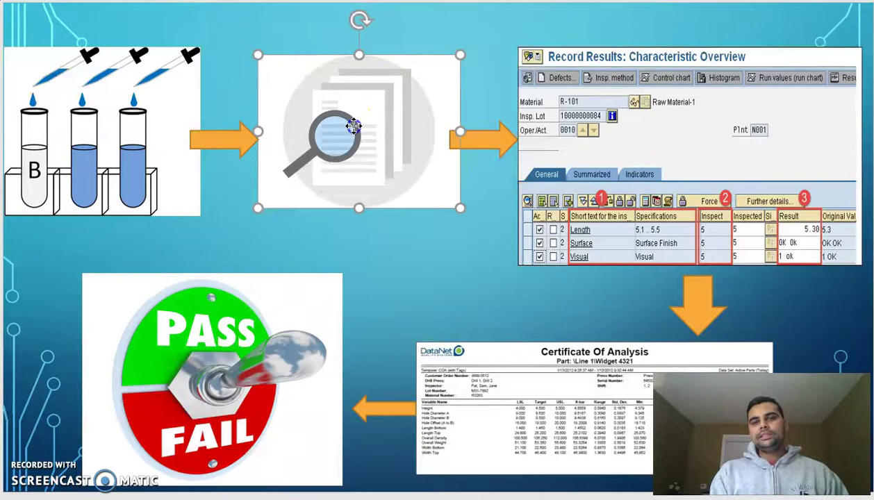
left_click(543, 382)
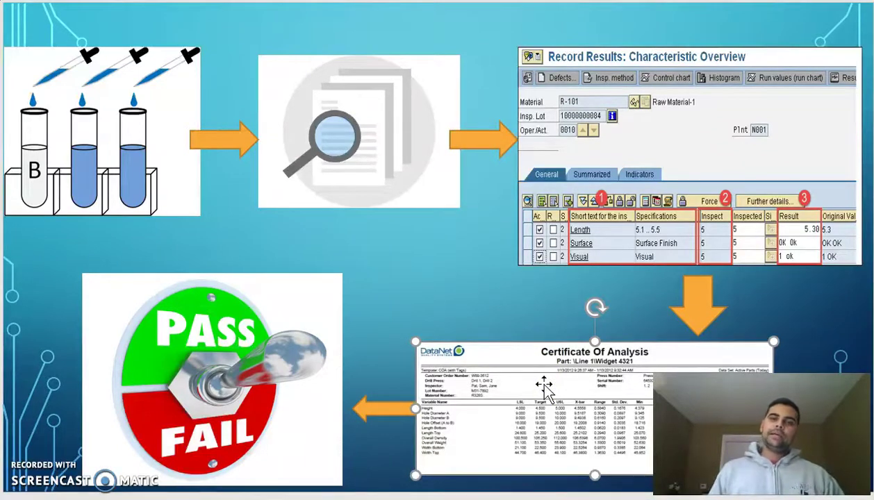
left_click(224, 347)
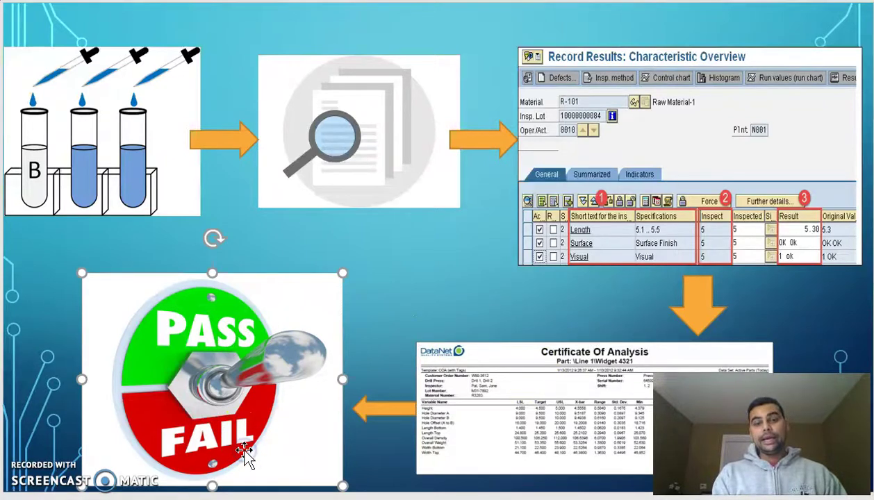
left_click(432, 294)
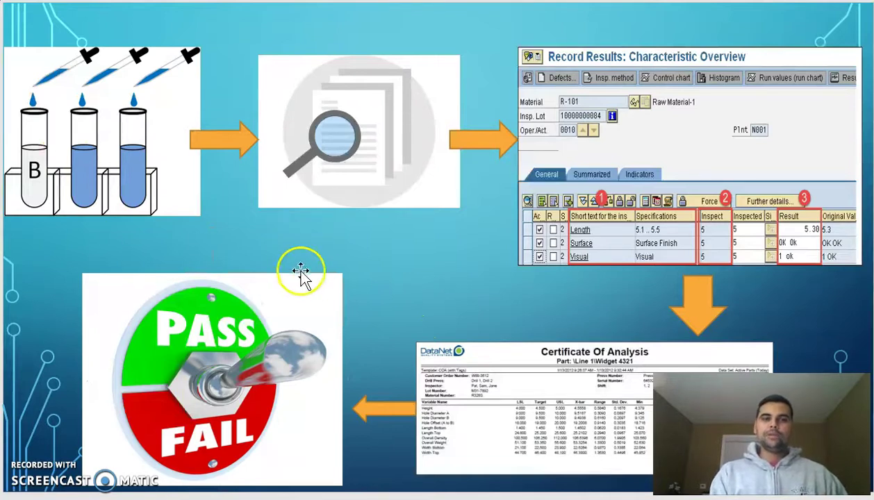
left_click(125, 138)
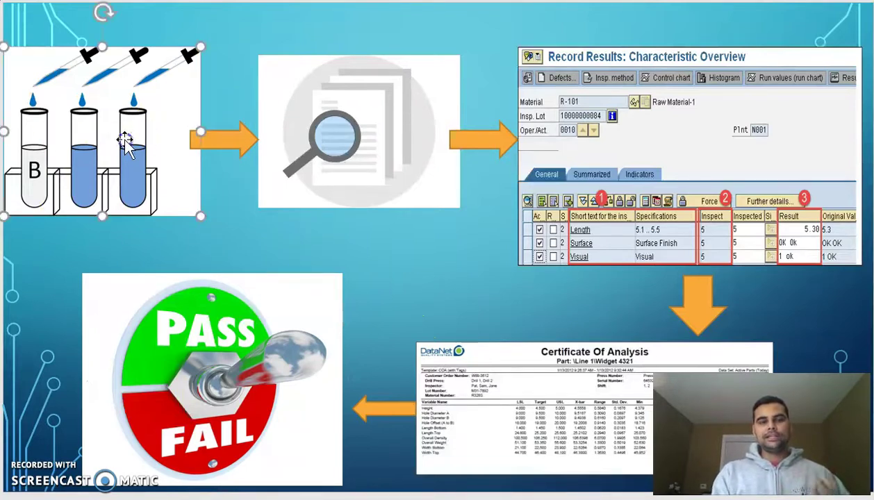
left_click(351, 104)
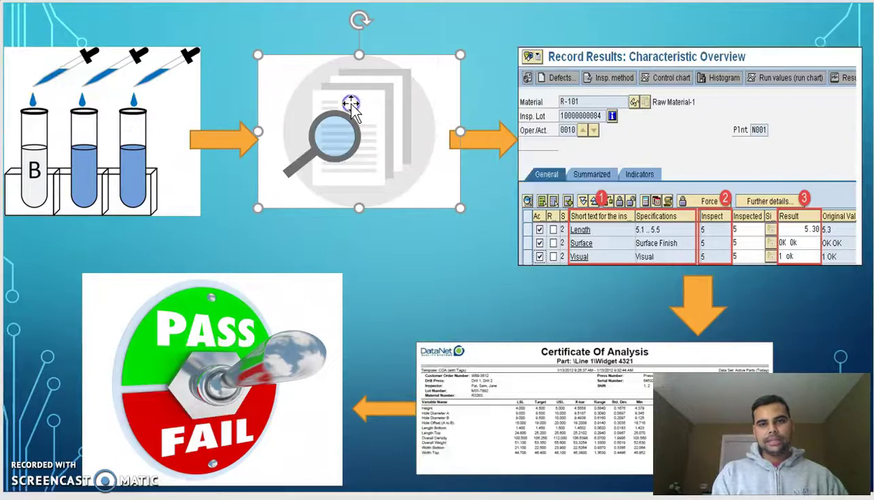
left_click(702, 105)
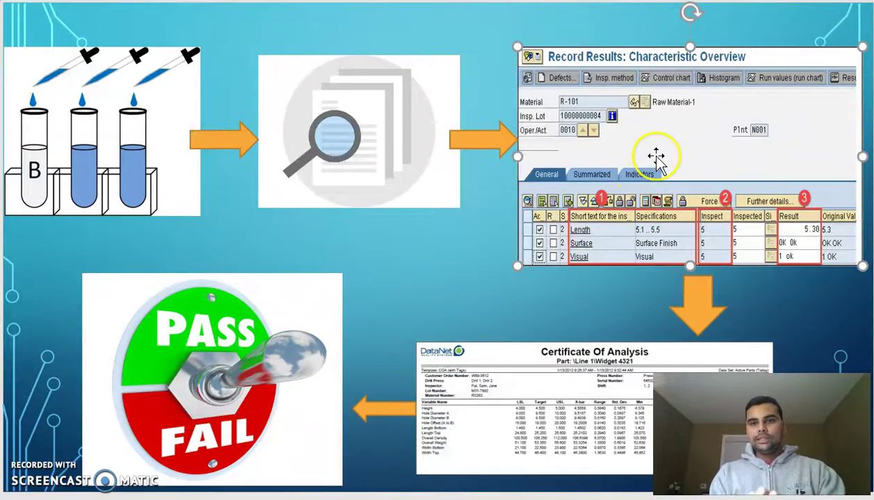
left_click(526, 387)
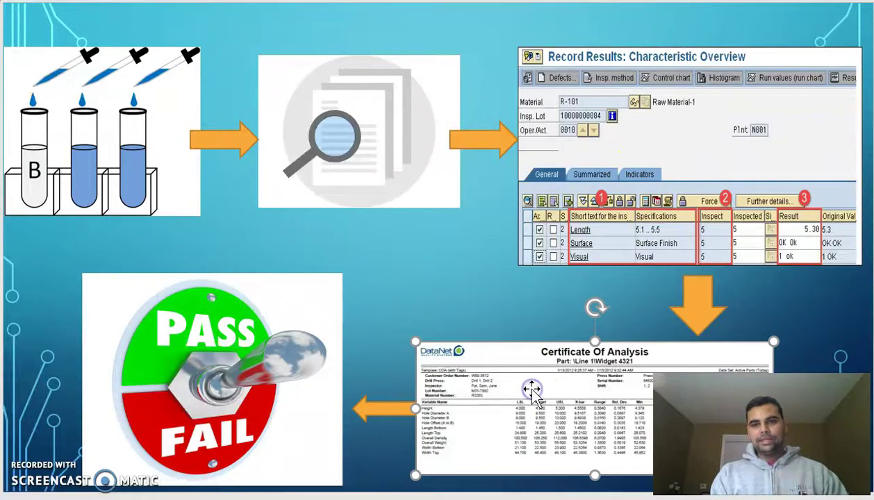
left_click(260, 368)
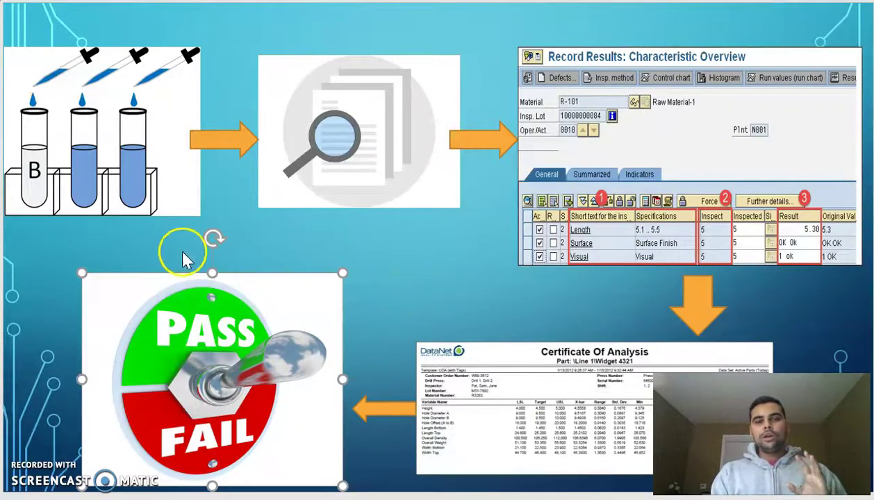
left_click(396, 291)
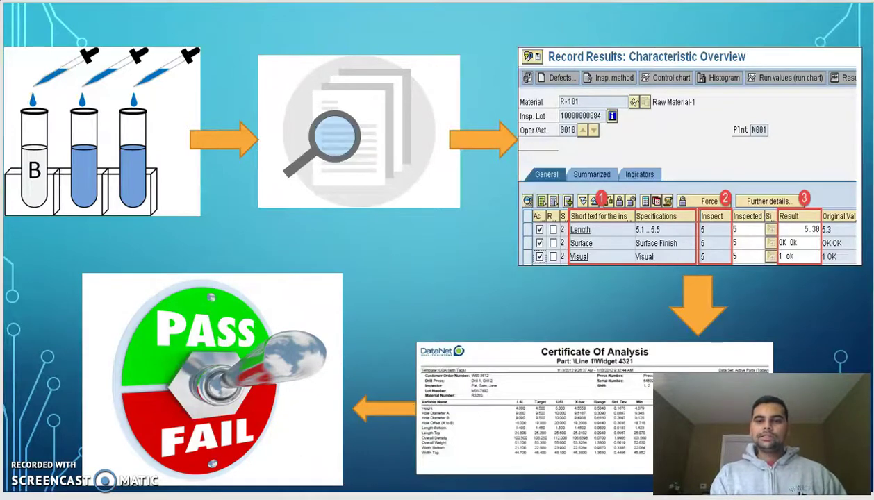
mouse_move(514, 497)
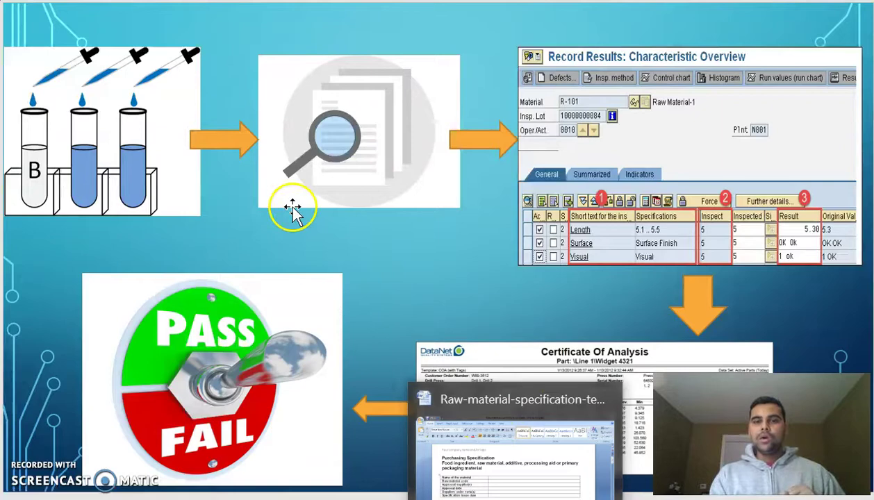
Switch to Word's Purchasing Specification template and bring its material details and specification tables into view
left_click(351, 128)
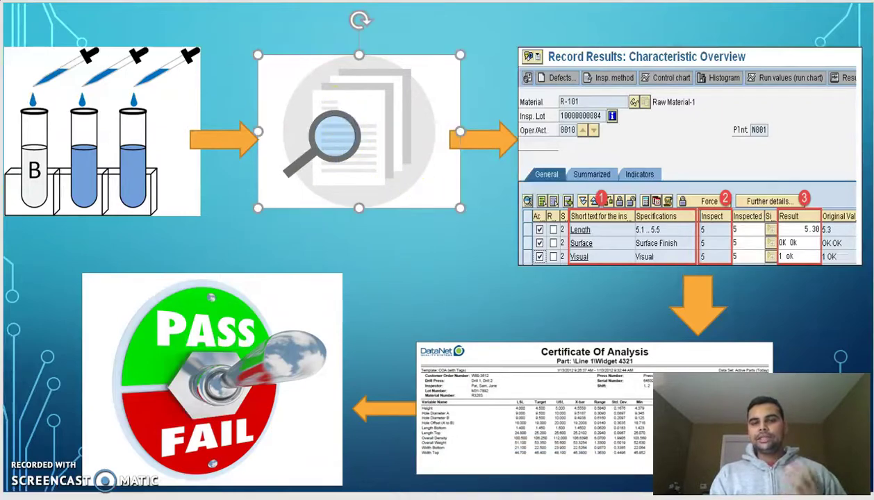
key("alt+Tab")
left_click(415, 262)
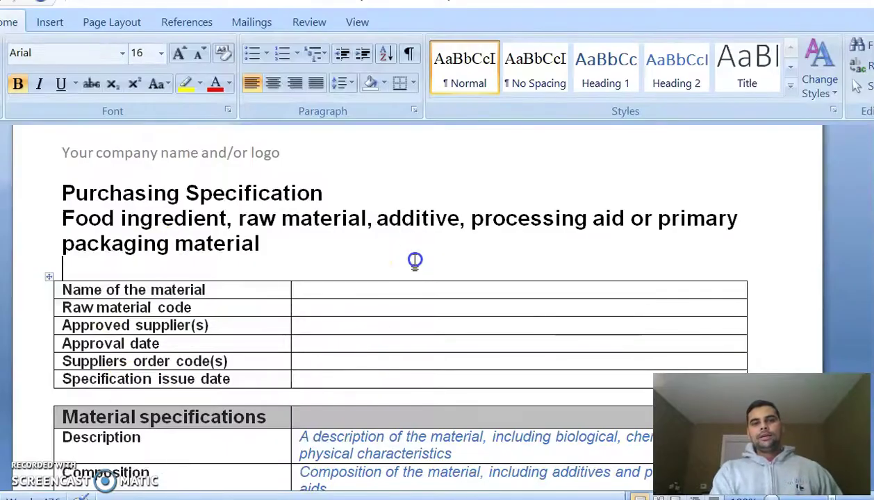
left_click(323, 242)
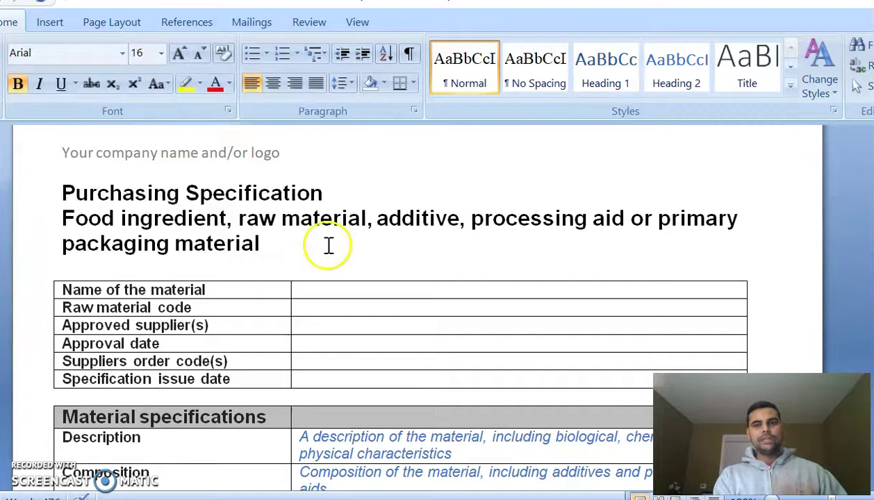
left_click(505, 273)
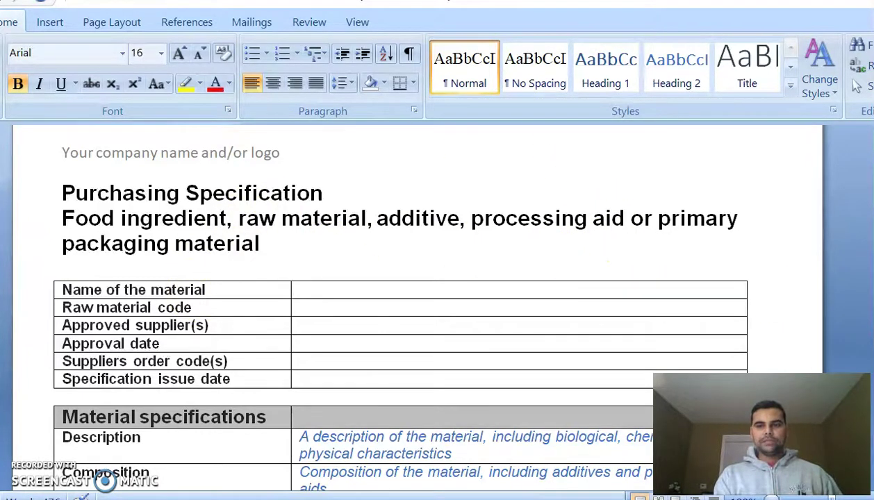
scroll(417, 306, "down", 3)
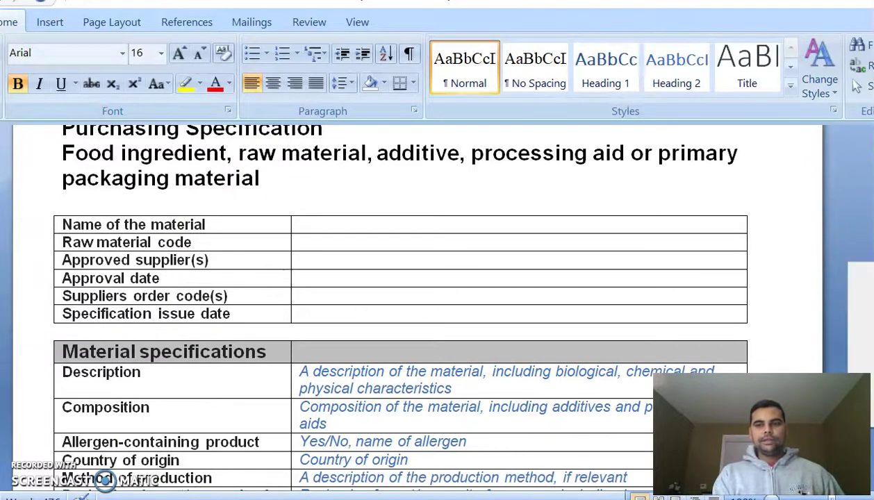
key("Down")
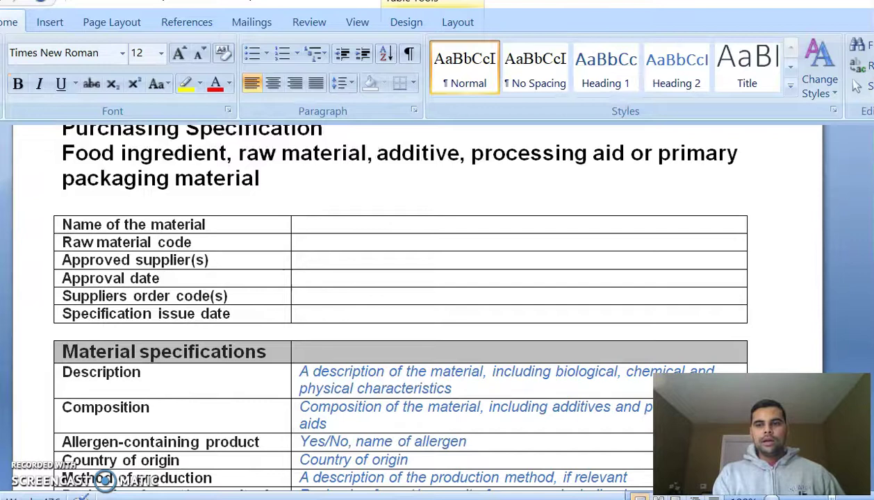
scroll(394, 303, "down", 1)
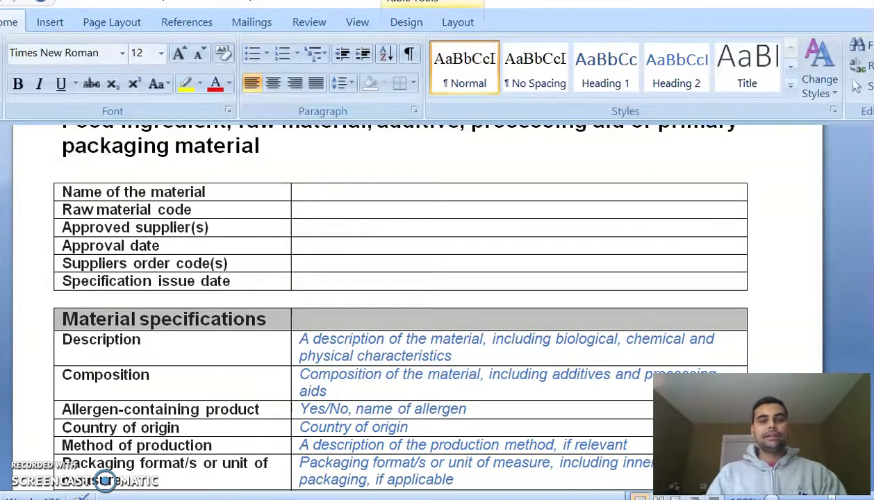
left_click(314, 190)
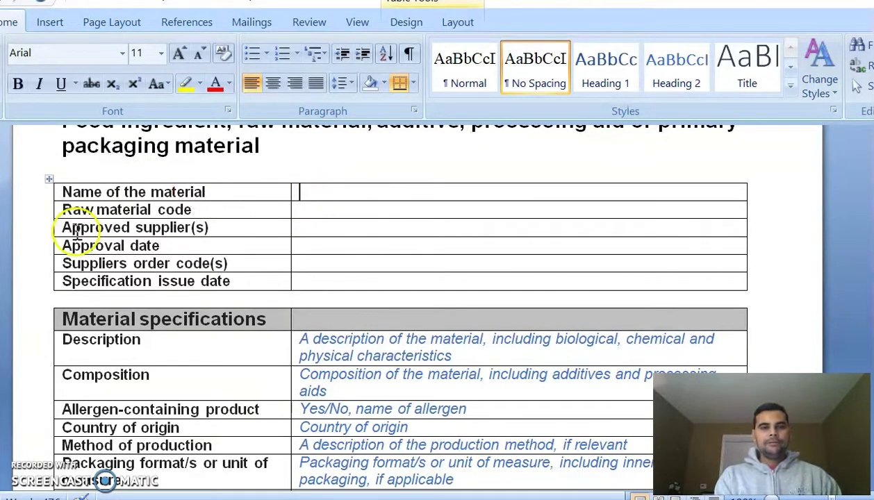
left_click(295, 210)
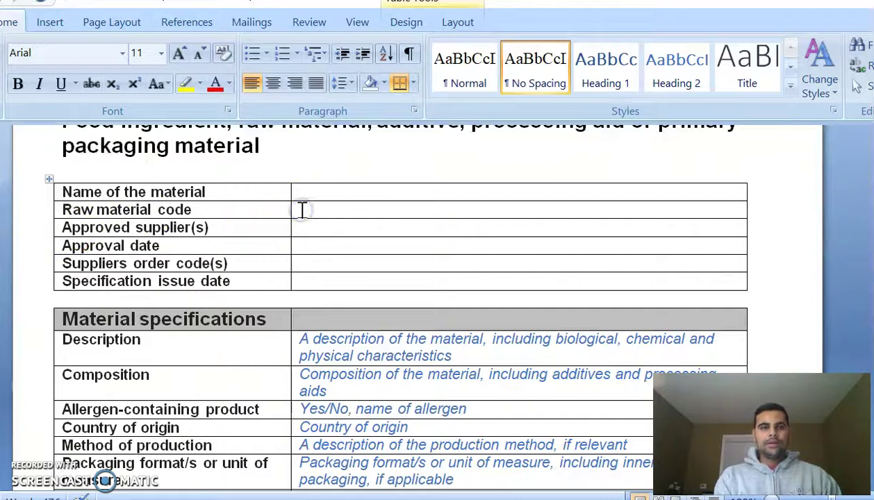
left_click(323, 228)
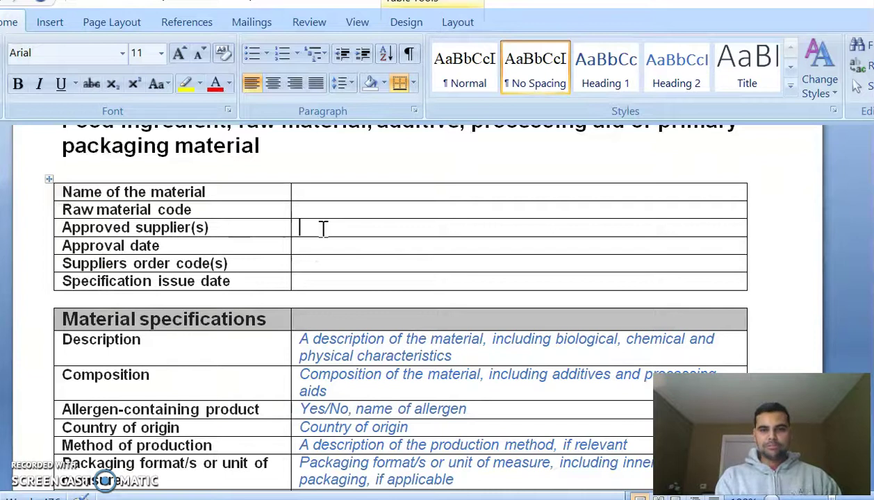
left_click(314, 241)
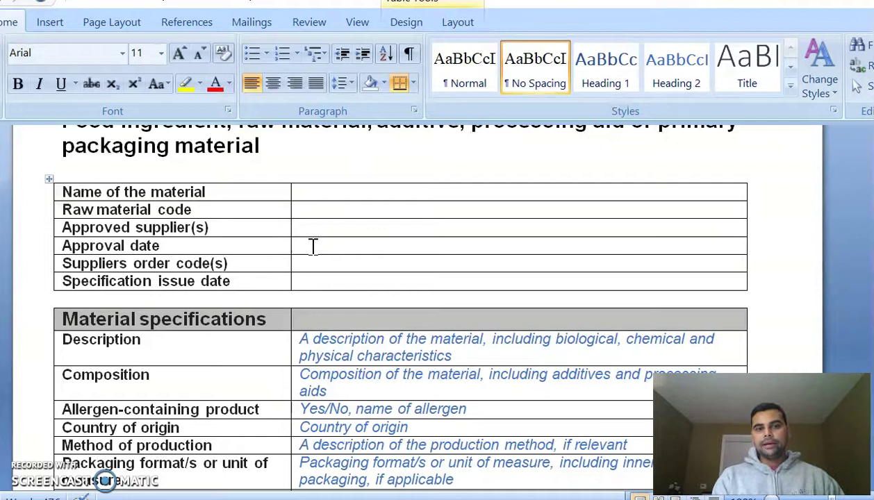
left_click(308, 249)
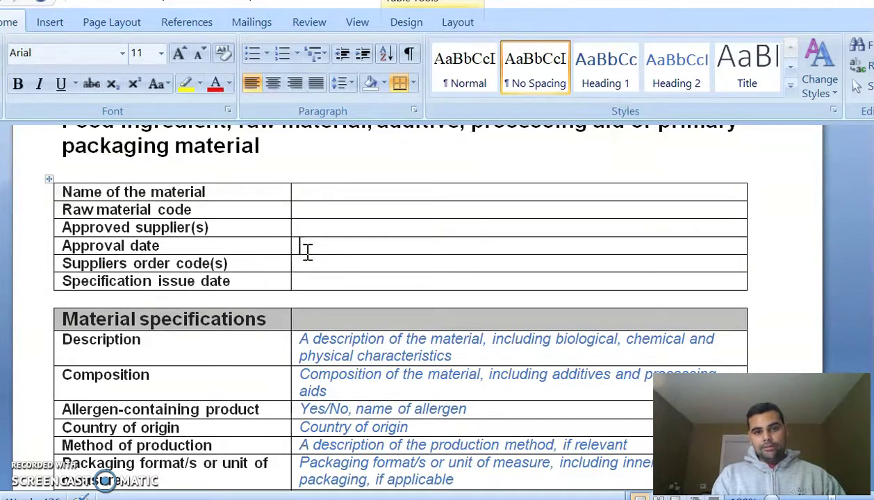
left_click(253, 279)
left_click(311, 268)
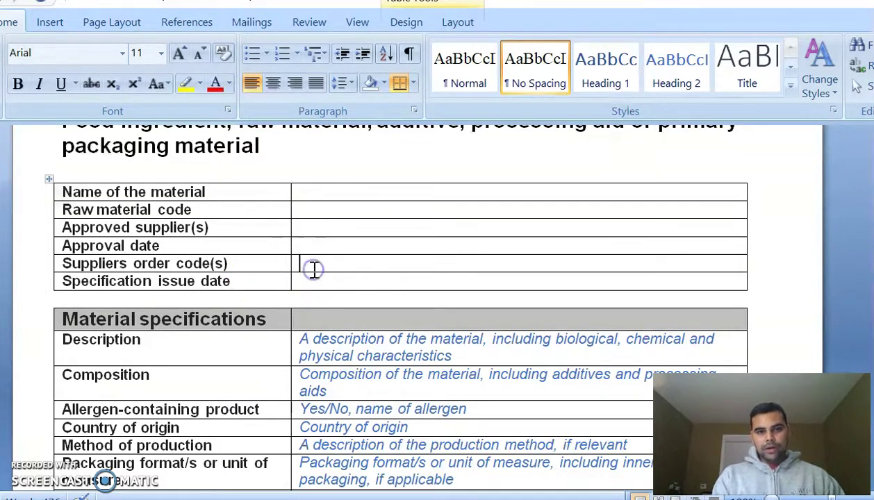
left_click(303, 281)
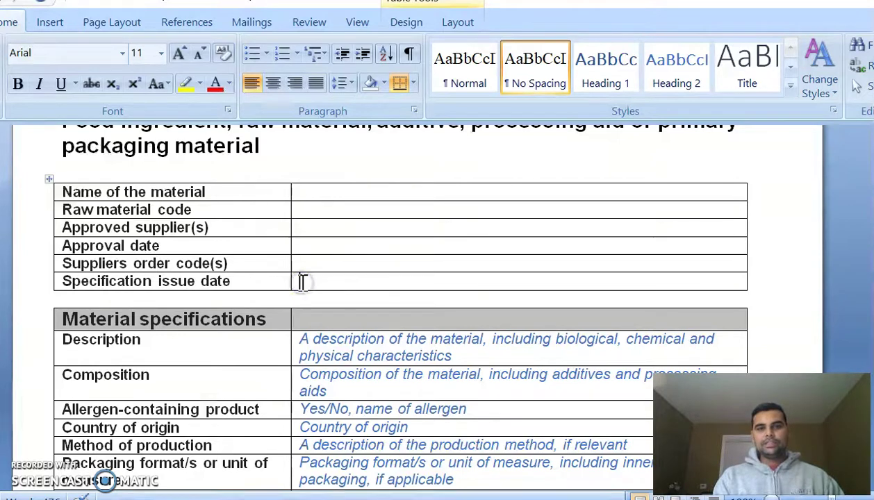
scroll(389, 305, "down", 3)
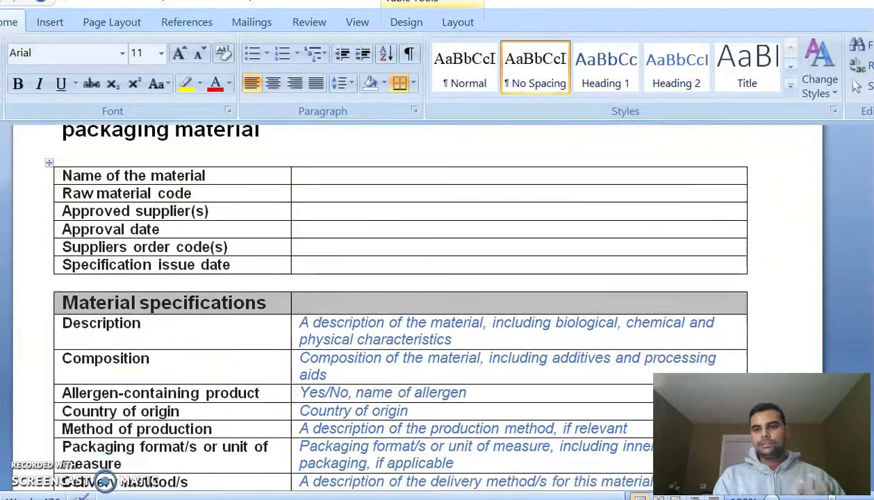
scroll(389, 305, "down", 3)
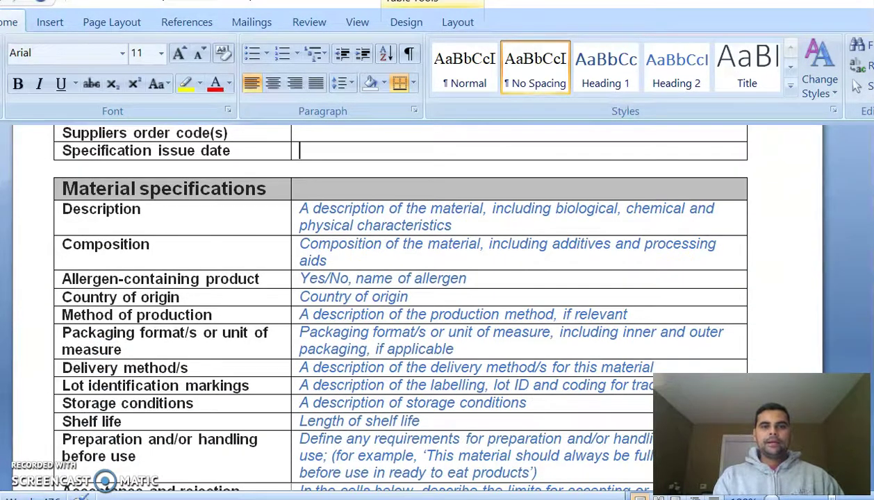
left_click(781, 332)
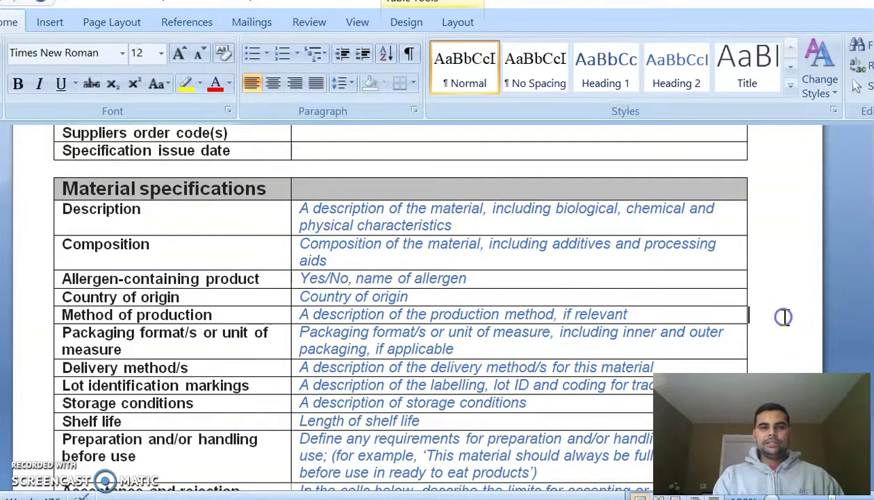
scroll(394, 303, "down", 2)
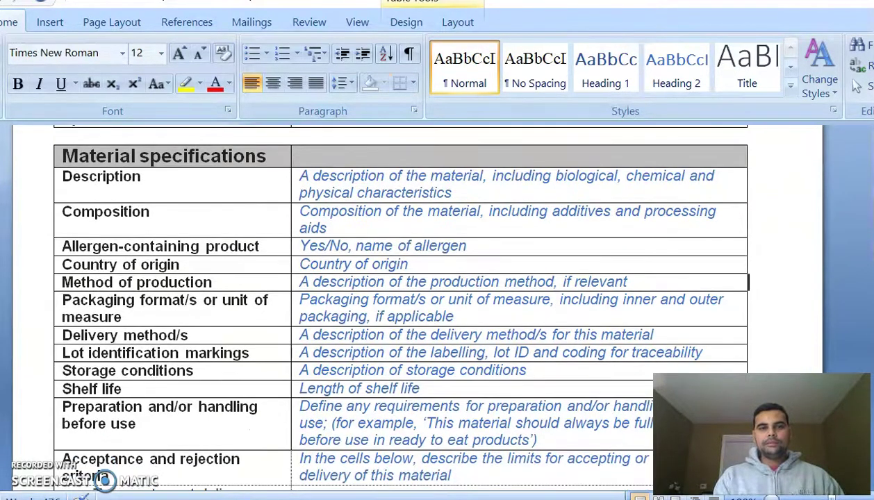
left_click(402, 188)
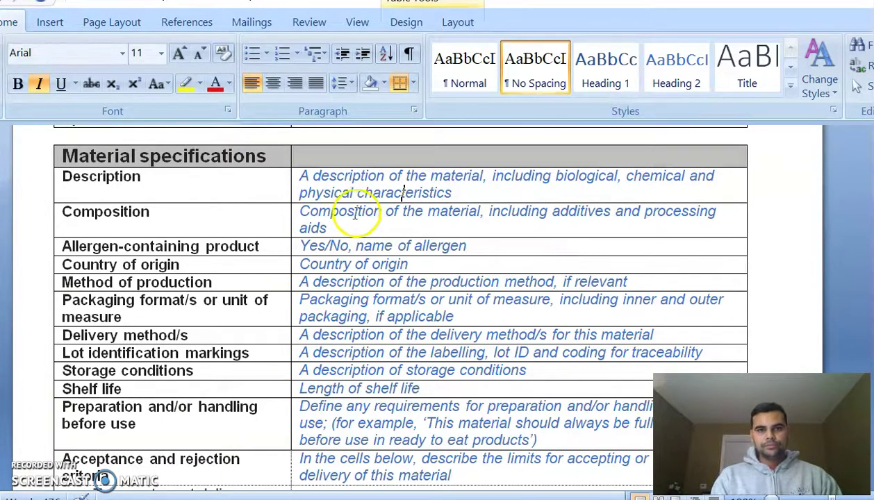
left_click(332, 228)
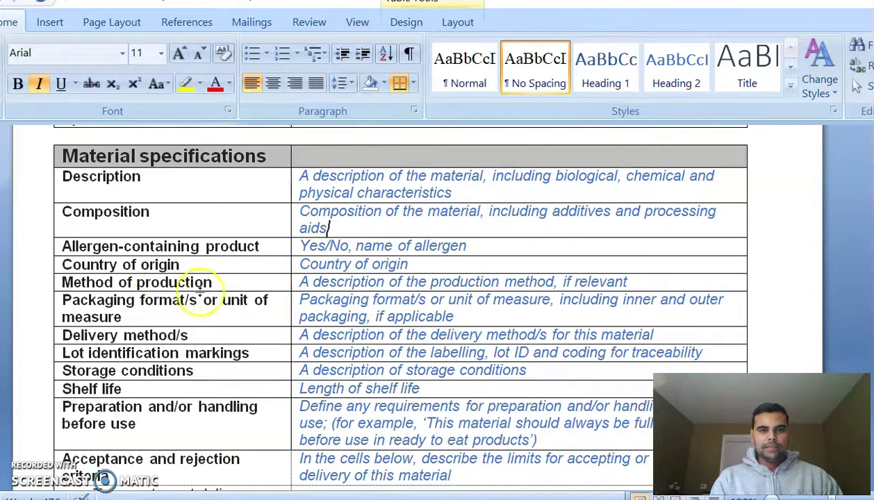
left_click(371, 284)
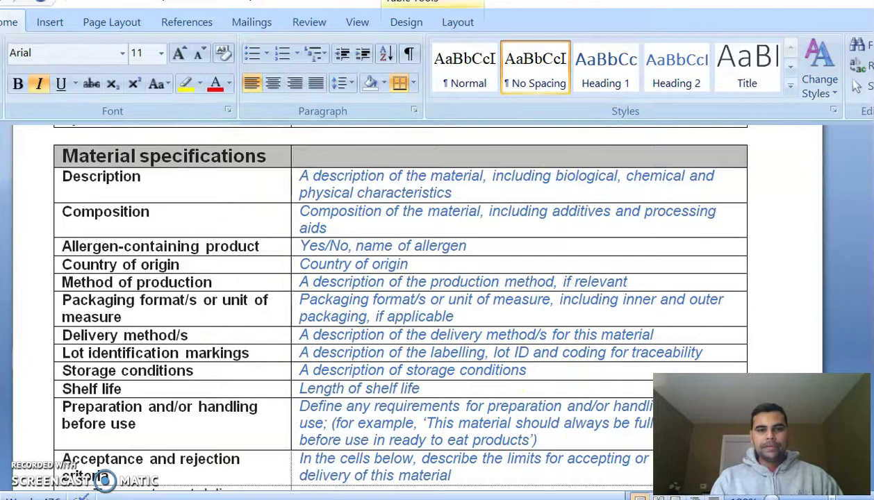
scroll(372, 359, "down", 1)
scroll(139, 480, "down", 1)
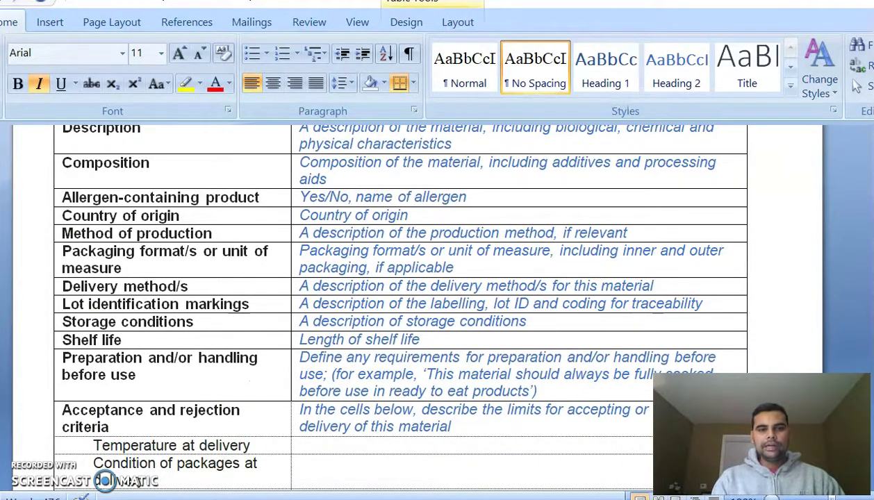
scroll(378, 256, "down", 3)
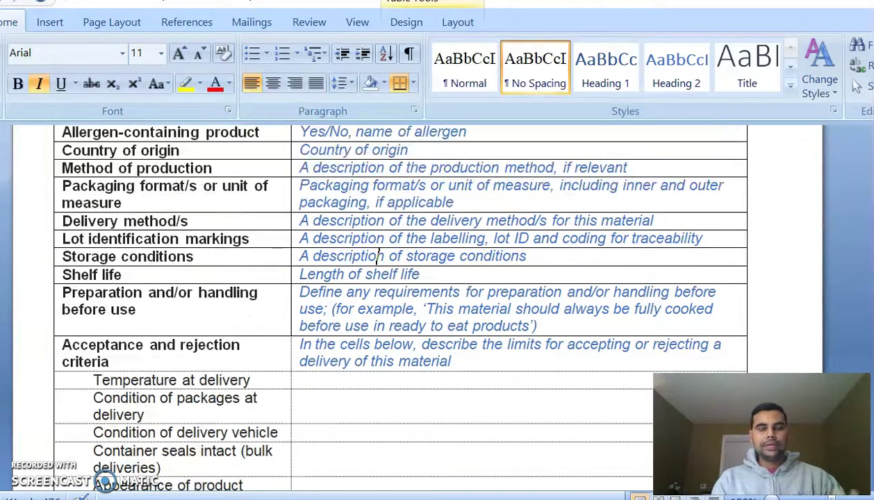
scroll(371, 205, "down", 3)
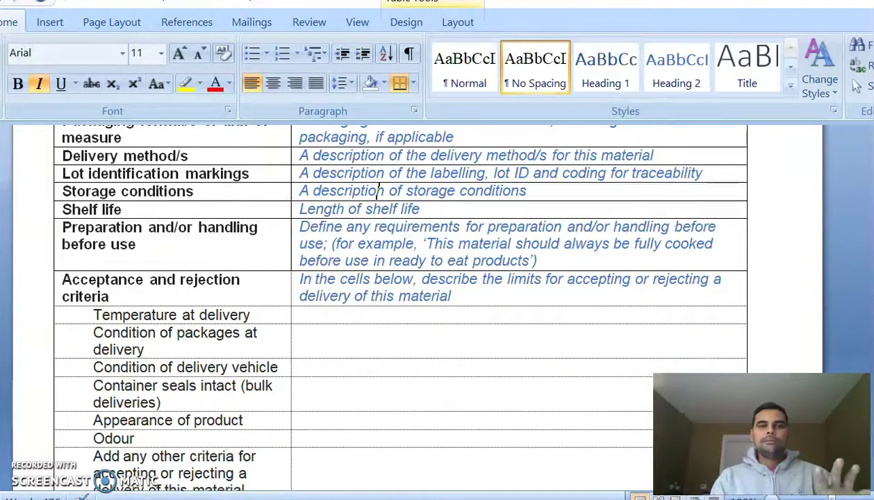
scroll(380, 174, "down", 1)
scroll(379, 174, "down", 5)
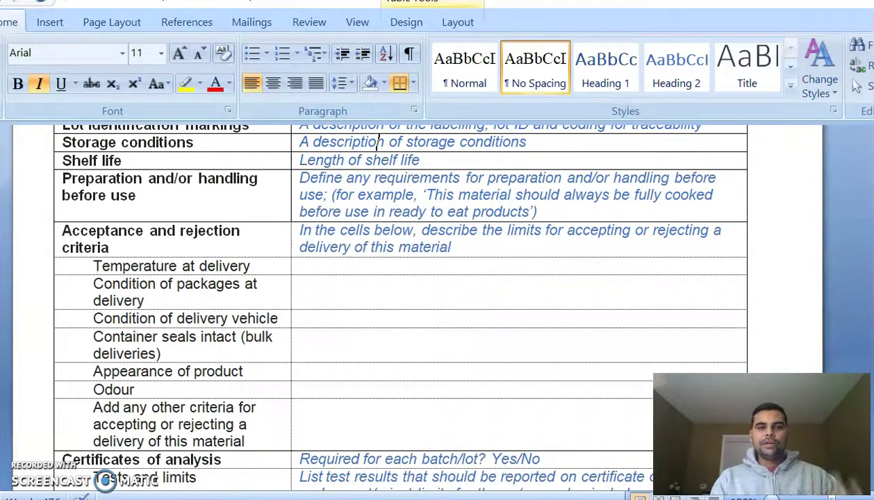
scroll(393, 306, "down", 1)
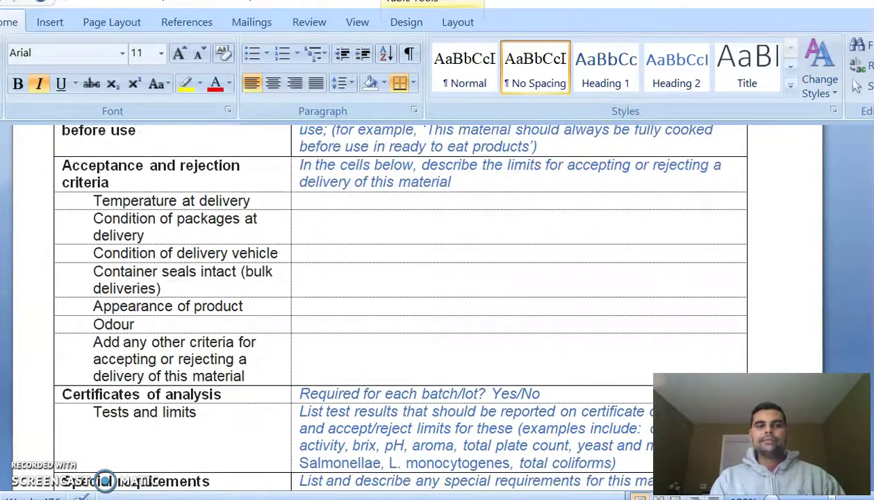
scroll(393, 305, "down", 1)
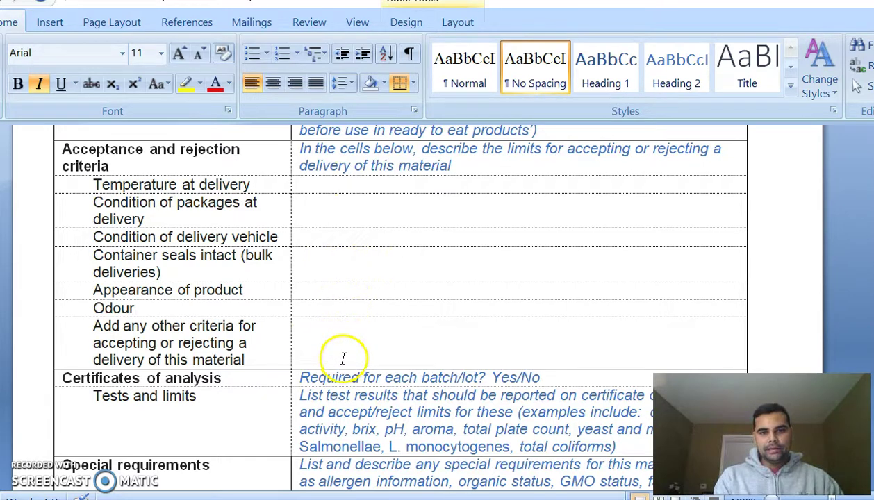
scroll(393, 303, "down", 3)
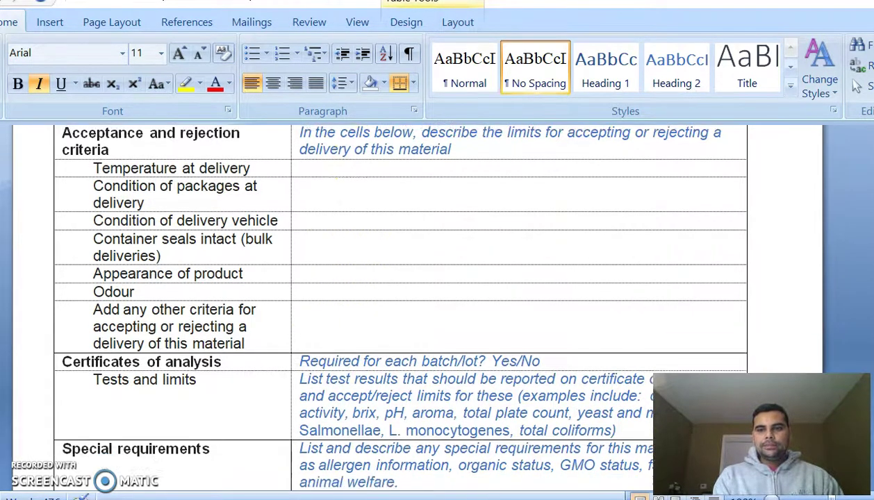
scroll(393, 302, "down", 3)
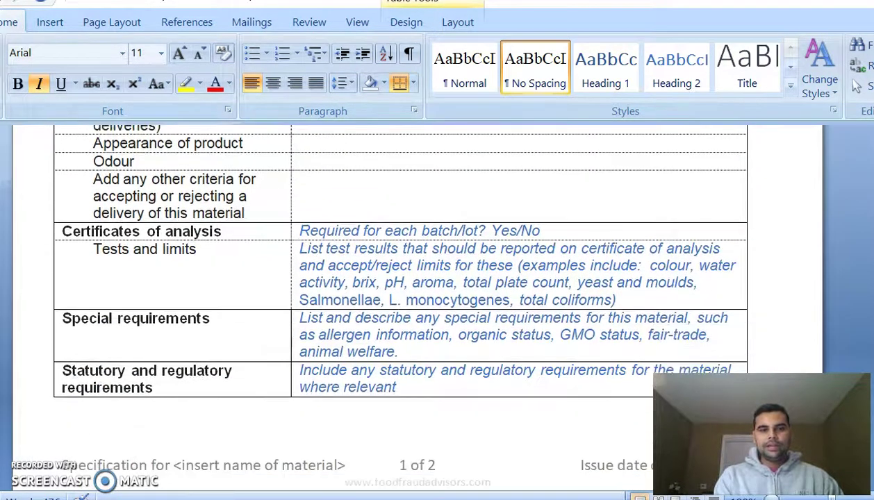
scroll(393, 303, "down", 8)
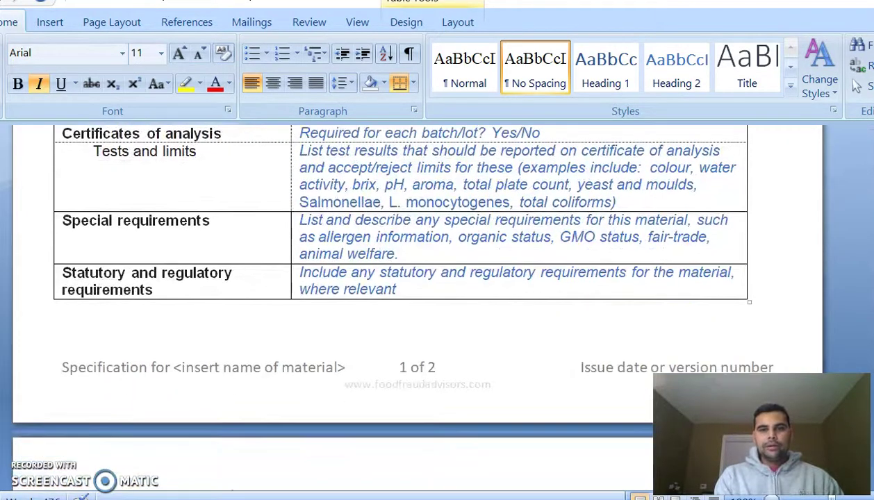
scroll(393, 302, "down", 3)
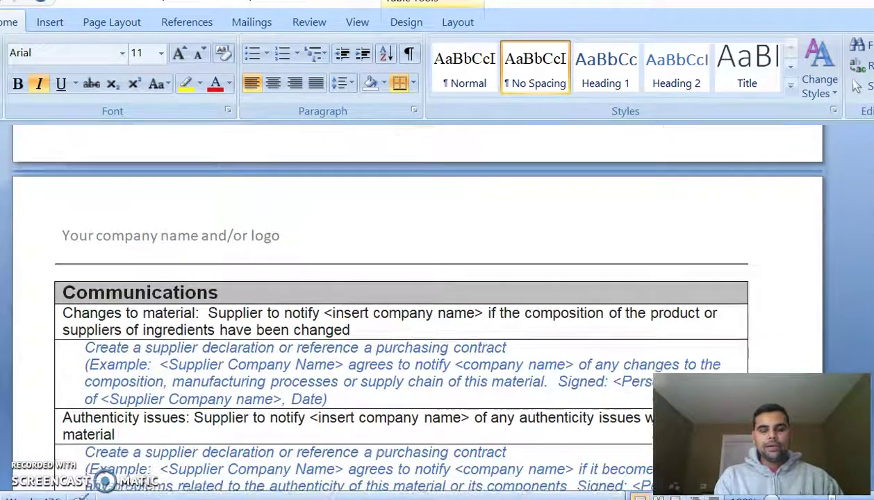
scroll(393, 302, "down", 5)
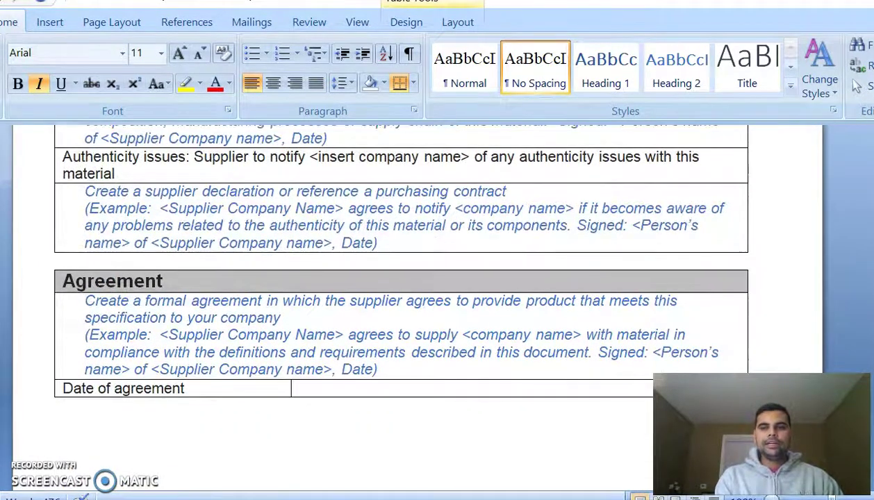
scroll(393, 302, "up", 15)
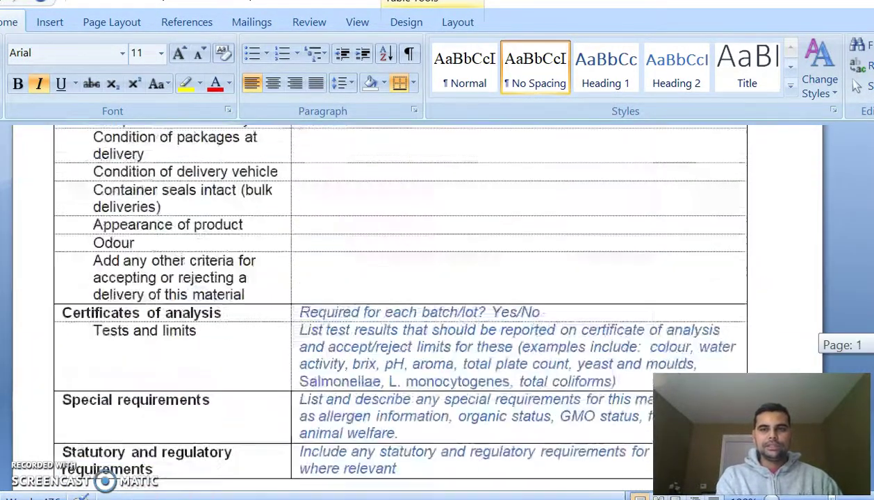
scroll(393, 303, "down", 15)
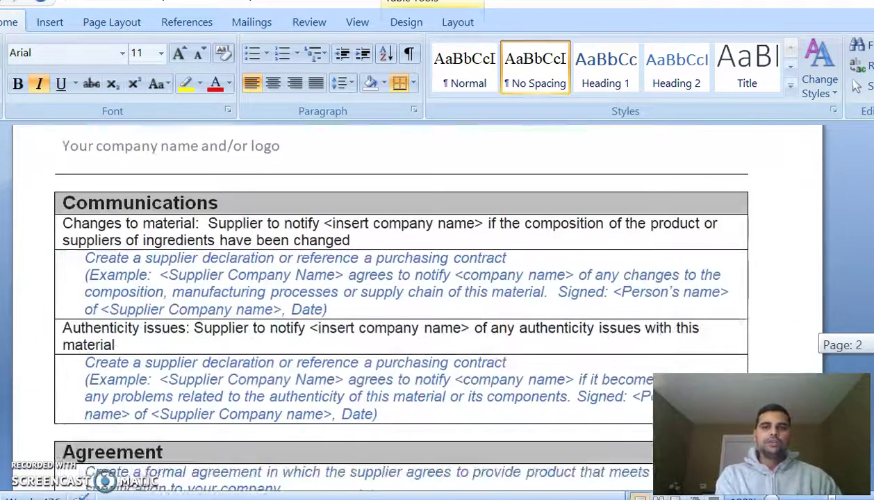
scroll(393, 302, "down", 1)
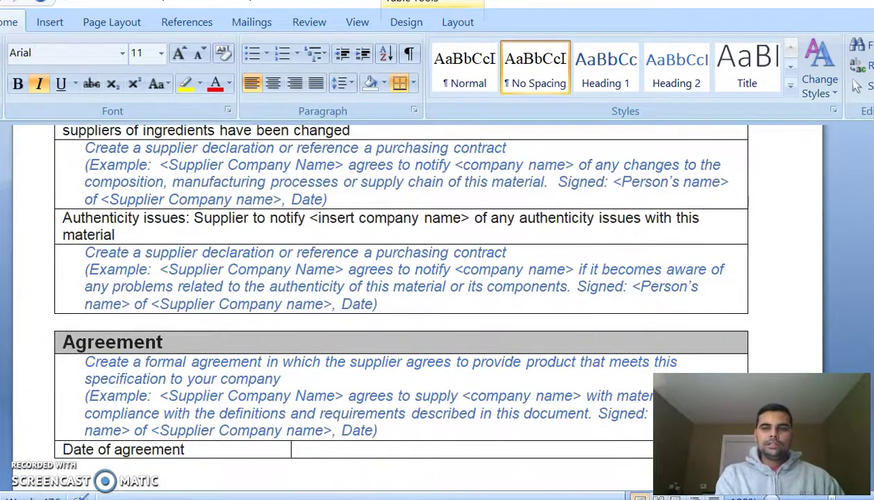
scroll(393, 302, "up", 6)
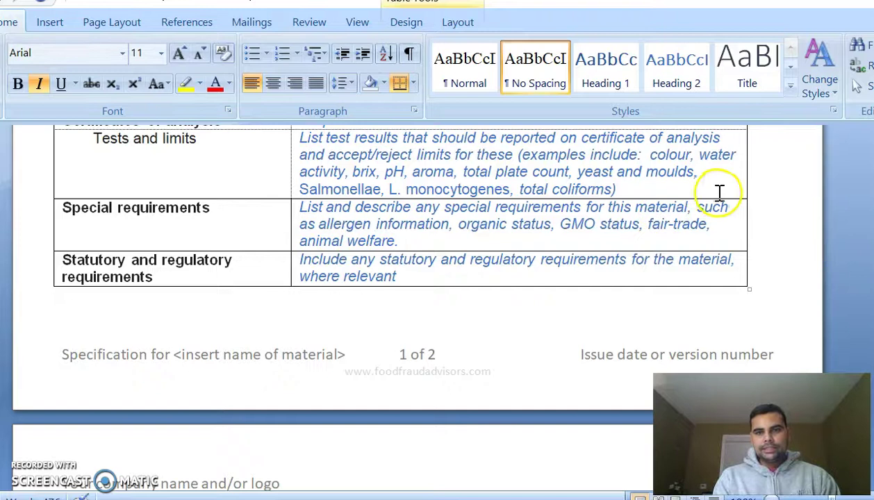
Add a 'Water contain test' row with limit NMT 15 below Tests and limits
left_click(752, 174)
key("Return")
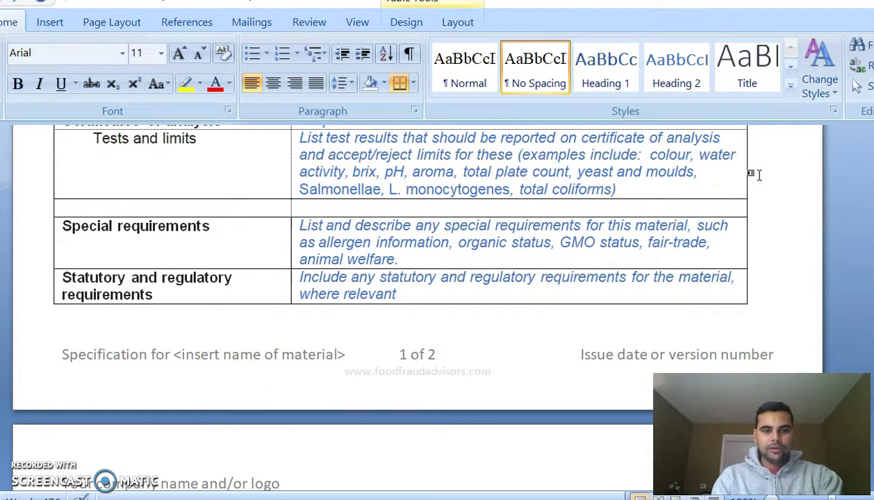
type("Water conta")
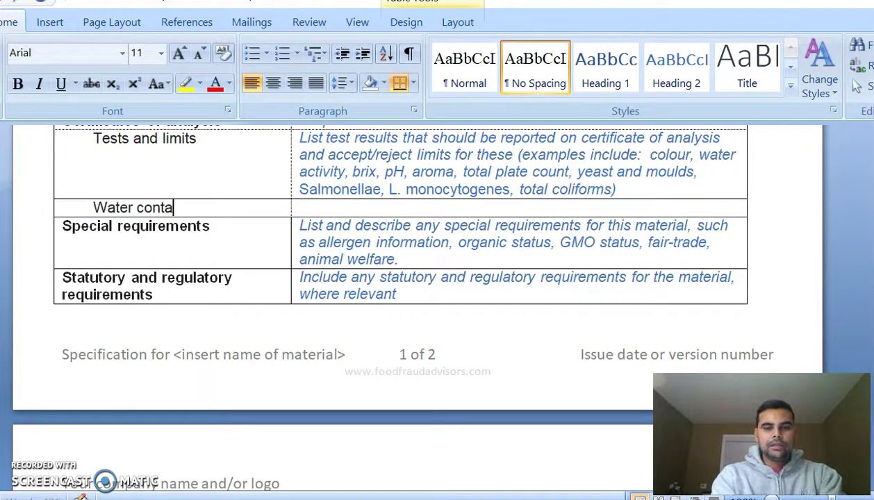
type("in test")
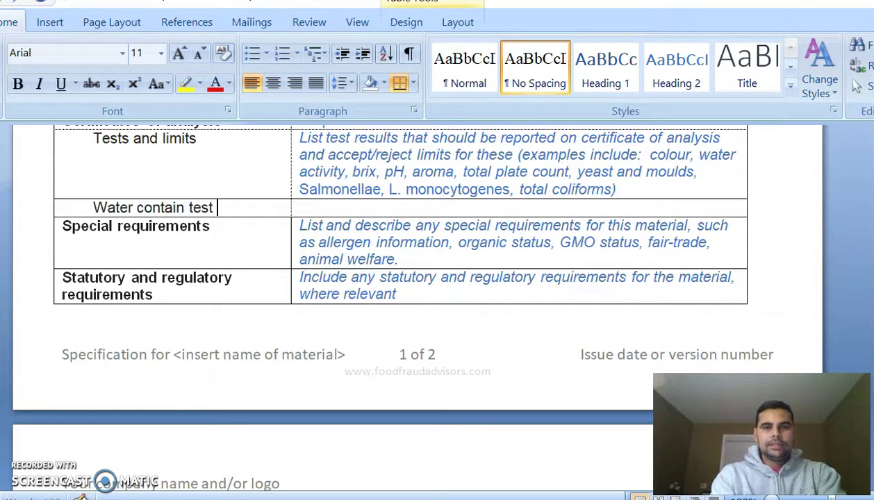
left_click(455, 210)
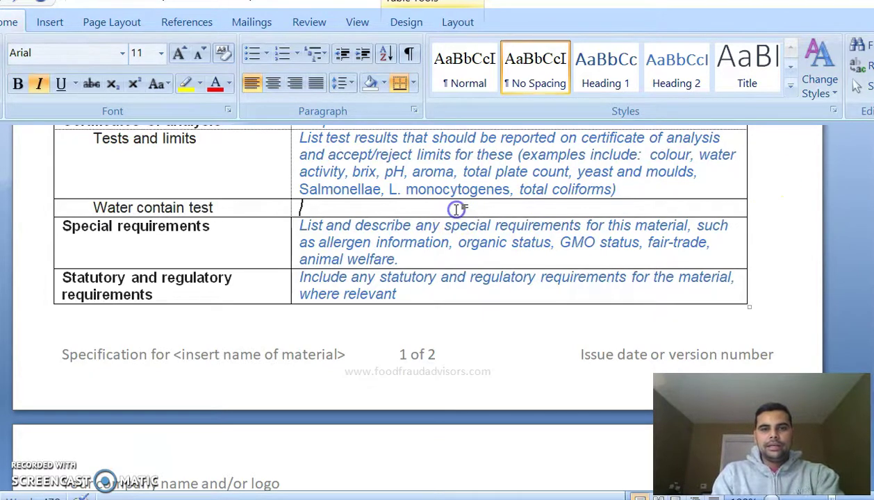
type("N/MT 15")
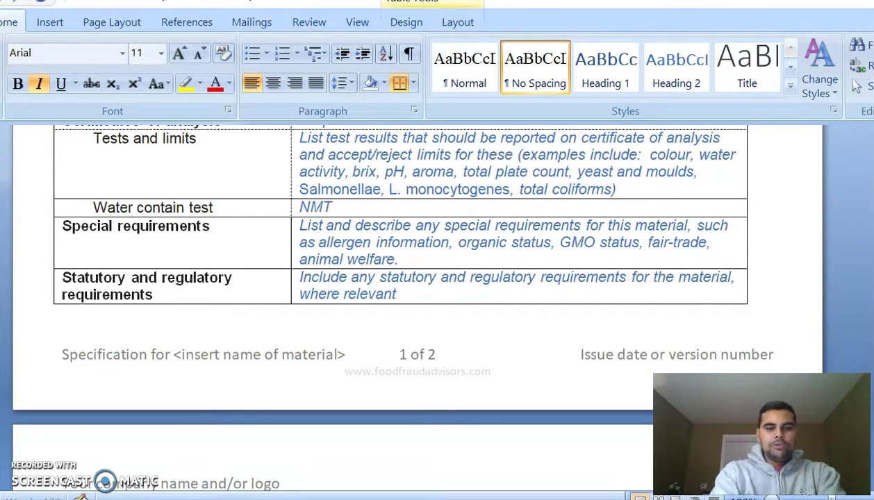
Add a 'Ph' row with limit '5.1 to 70', then an empty row beneath it
left_click(767, 204)
key("Return")
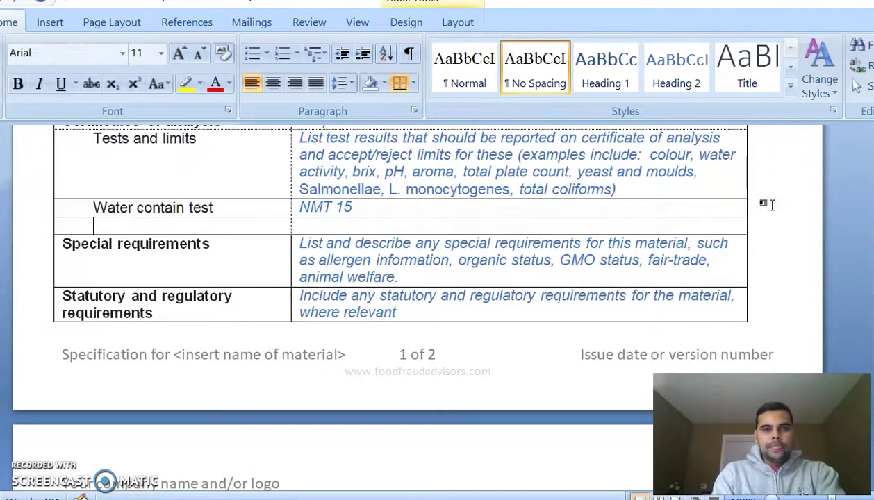
type("Ph")
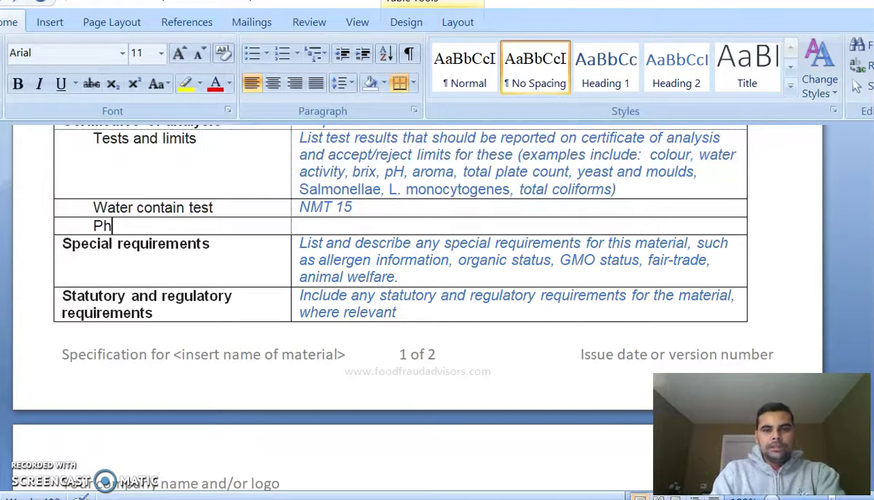
left_click(370, 226)
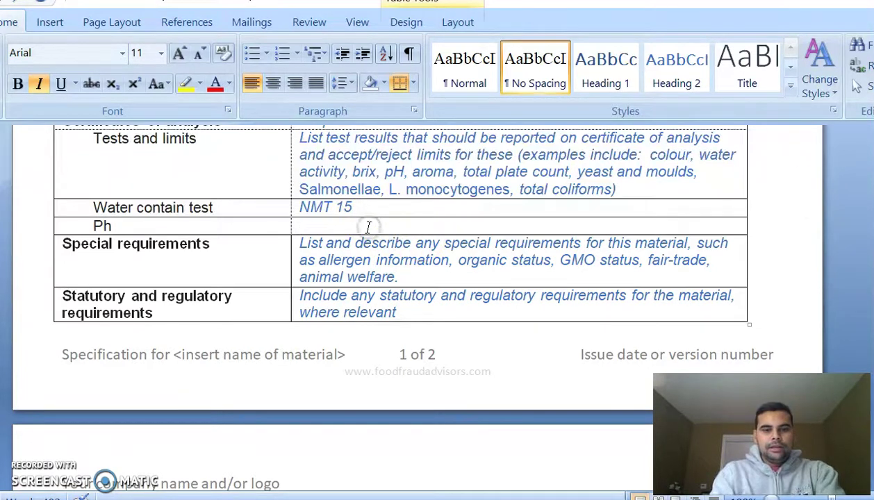
type("5.1")
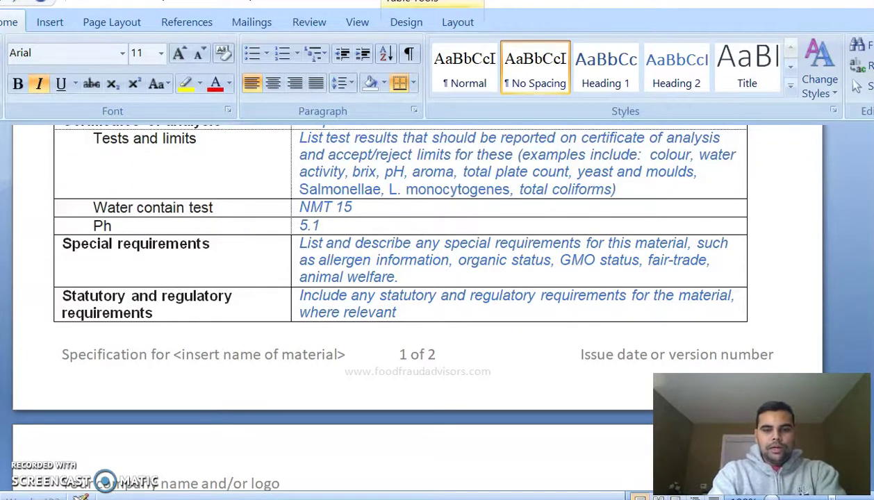
type(" to 70.")
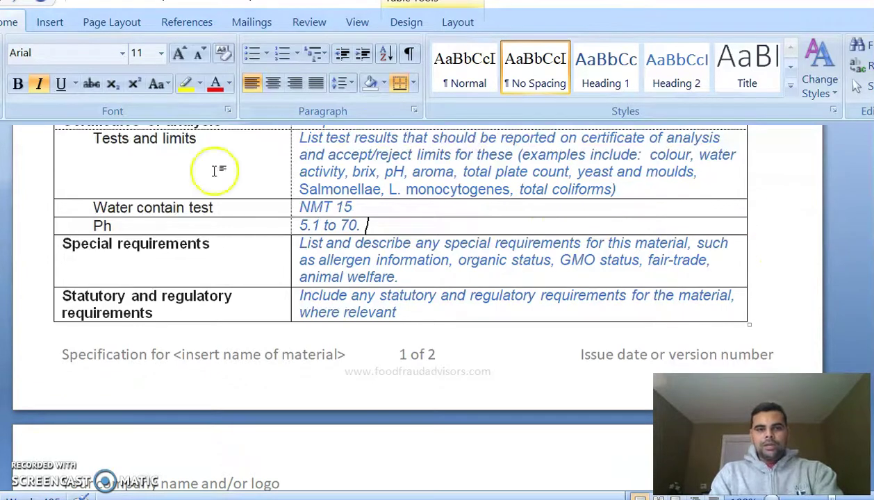
left_click(760, 232)
key("Return")
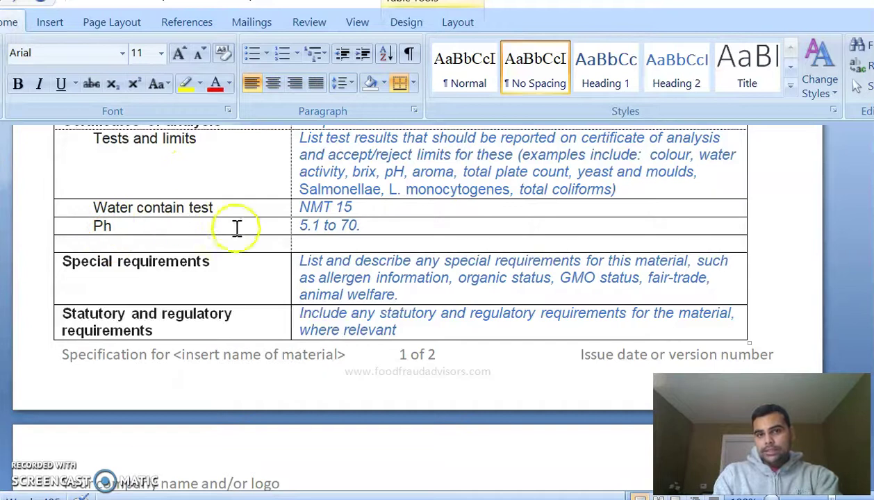
Append '(As per SOP Qc Sop 134)' to the Water contain test entry
left_click(235, 207)
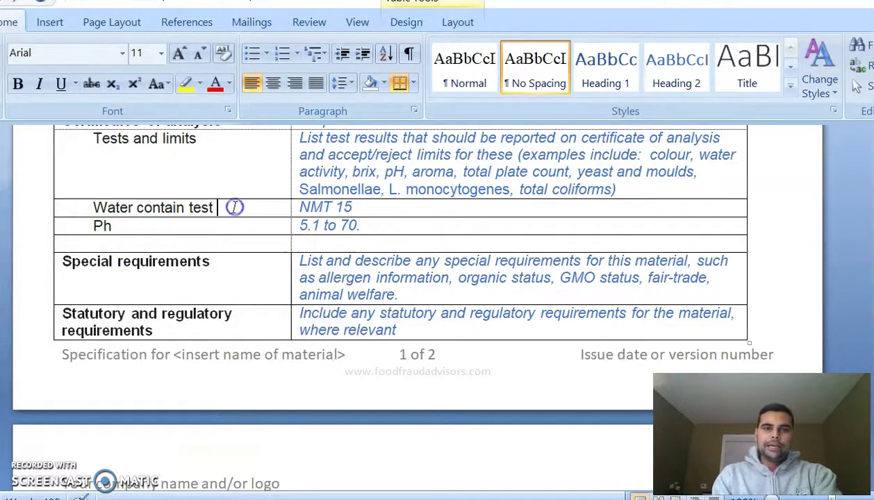
type("(A")
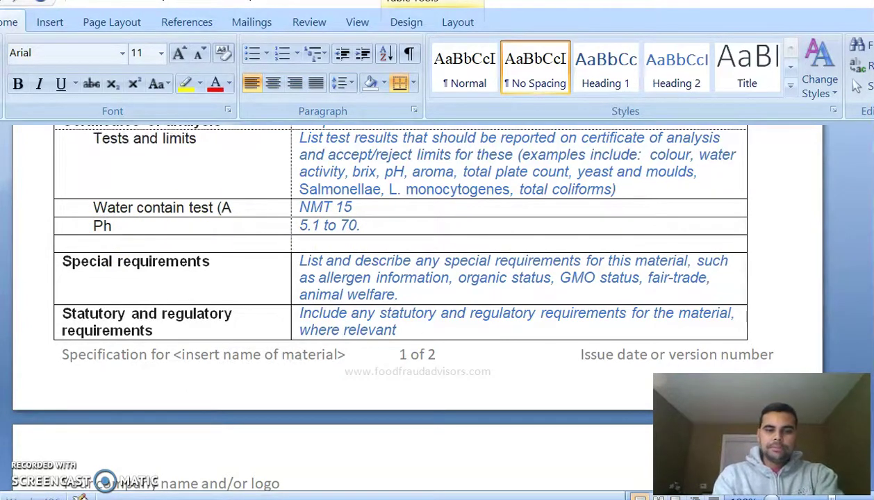
type("s per SOP")
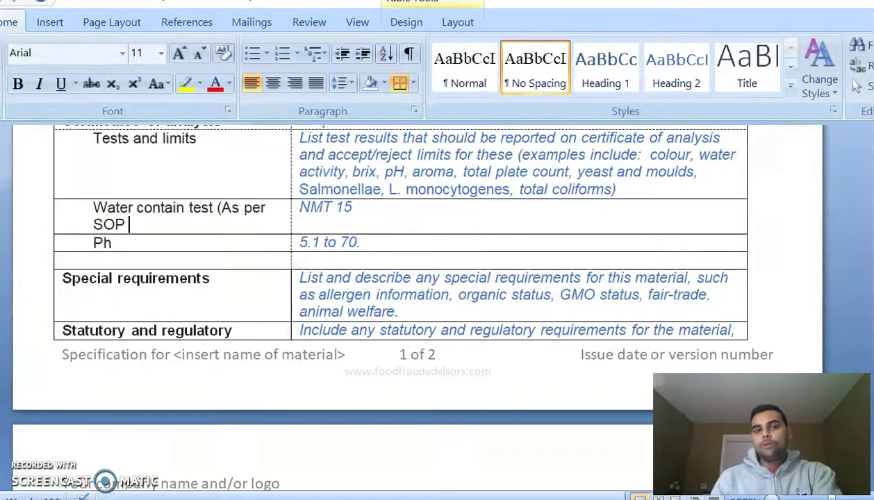
type(" Qc")
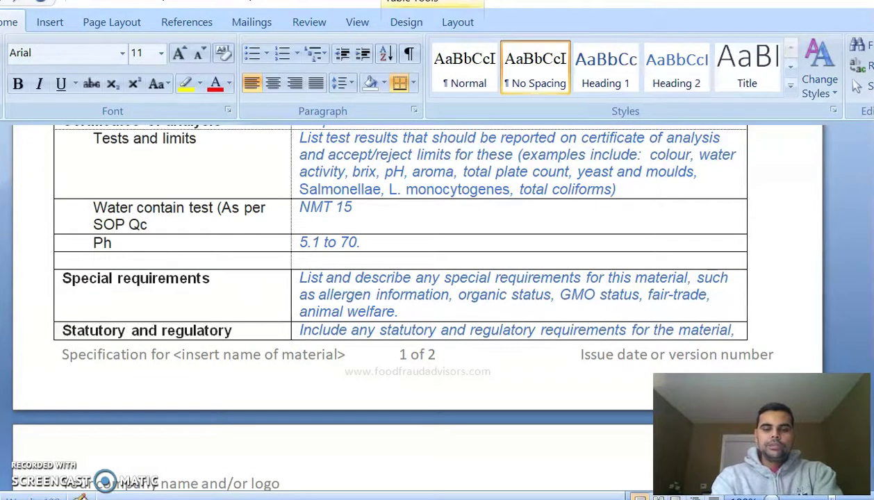
type(" Sop 134")
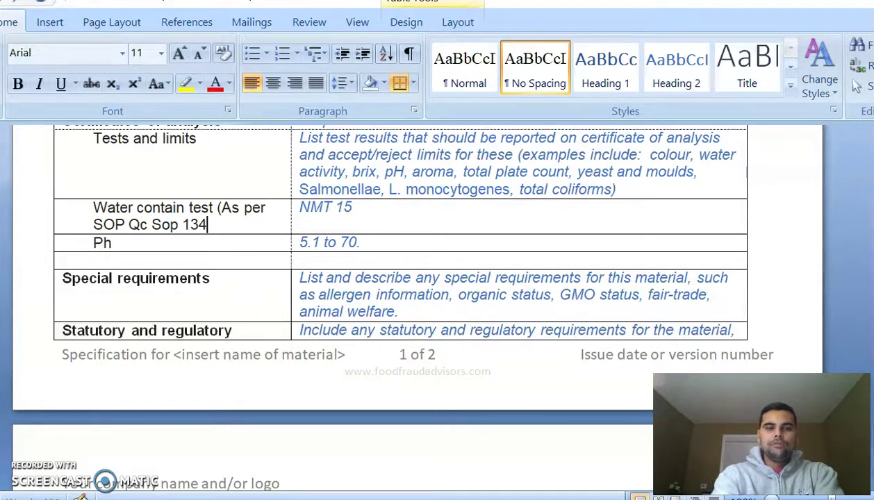
type(")")
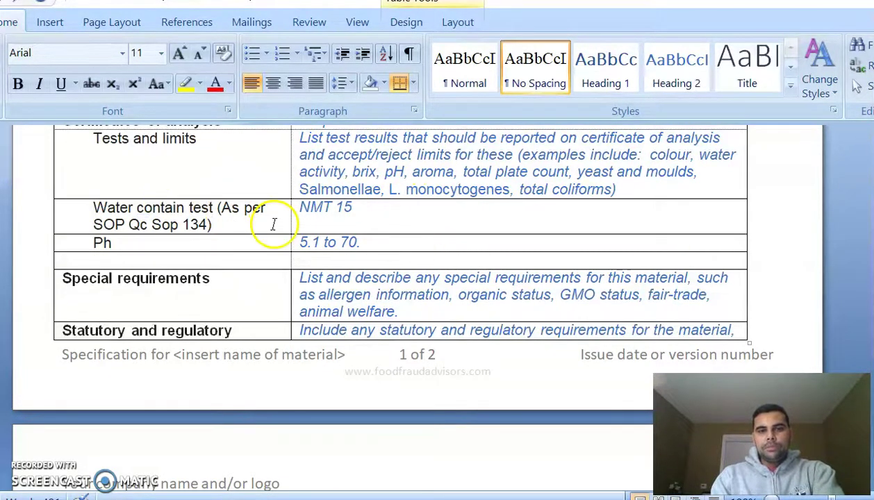
left_click(379, 211)
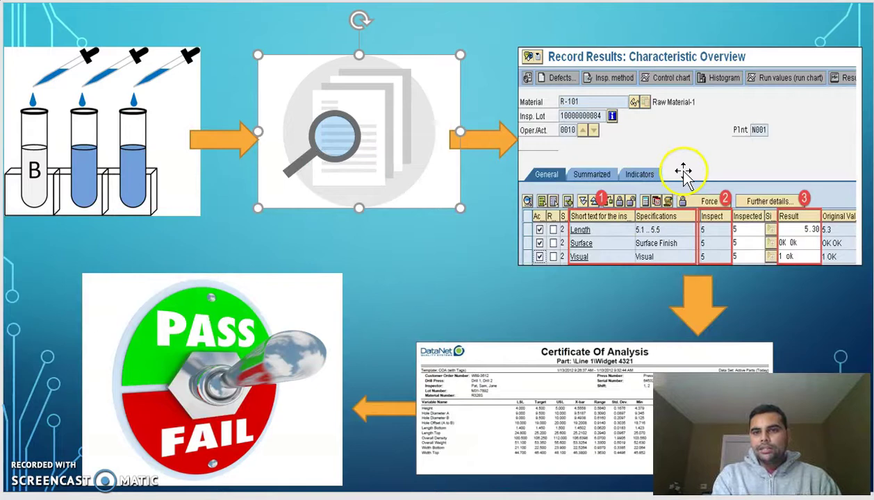
left_click(684, 173)
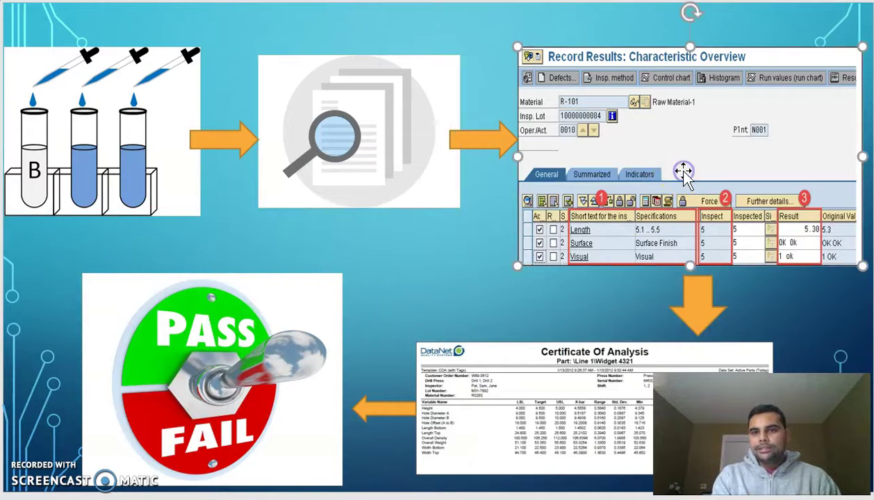
left_click(542, 379)
left_click(262, 379)
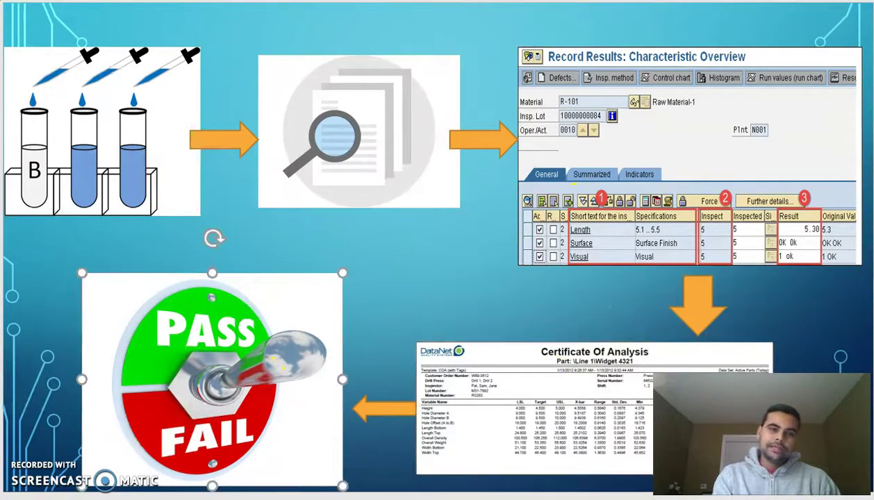